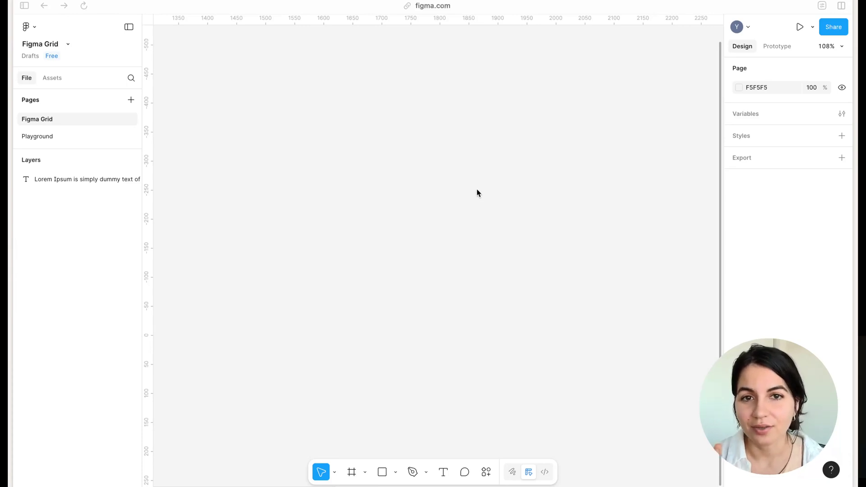
# Draw a 345×450 frame and give it a 3-column by 4-row grid auto layout.
pyautogui.click(365, 474)
pyautogui.click(352, 474)
pyautogui.moveTo(223, 62); pyautogui.dragTo(423, 323)
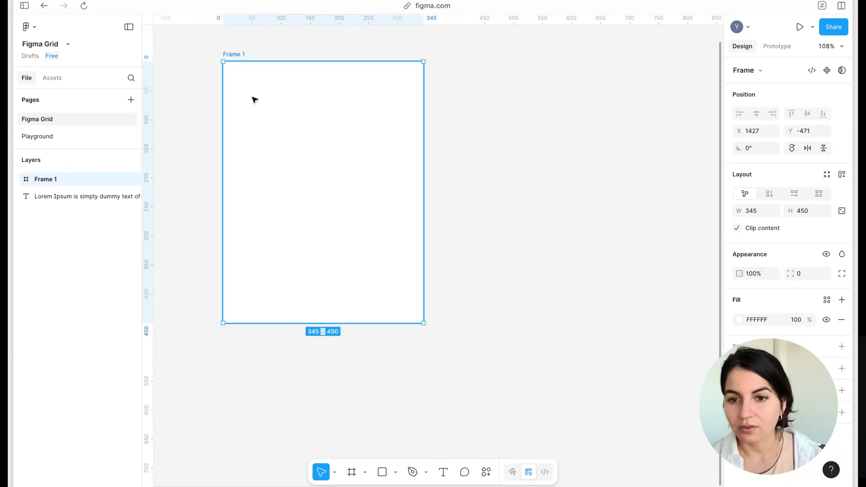
pyautogui.click(819, 194)
pyautogui.click(754, 238)
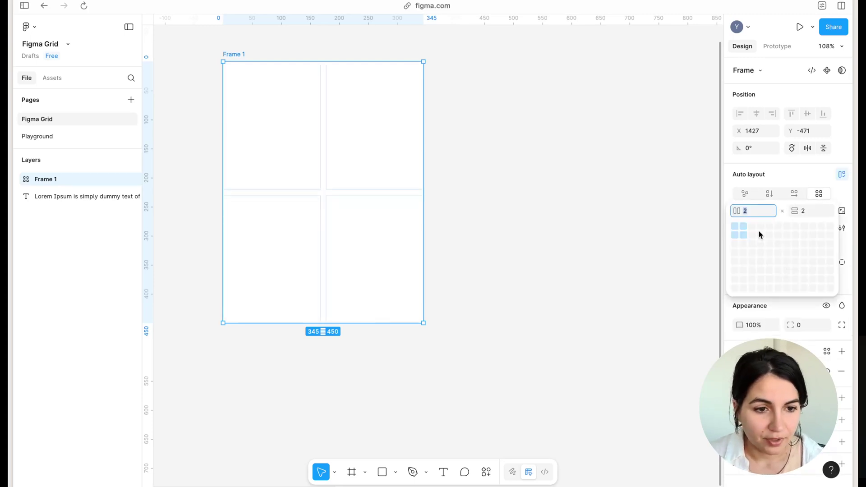
pyautogui.click(752, 254)
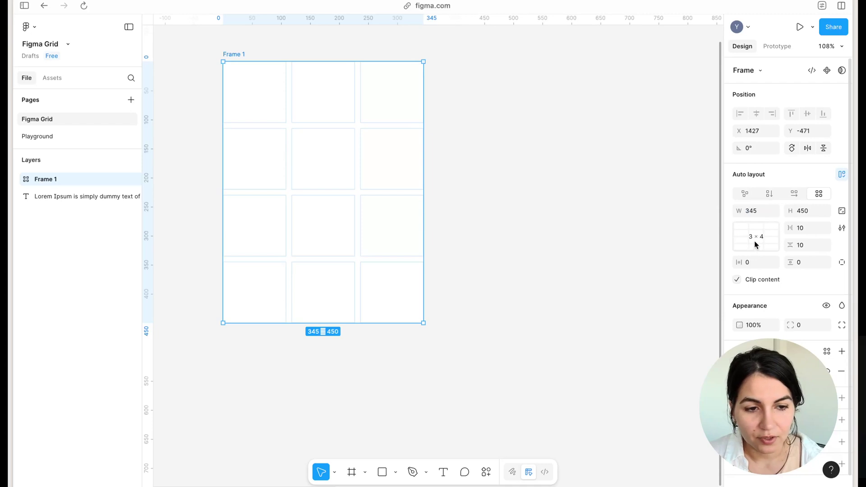
# Add a 'Tile' text in the top-left cell, sized 40 and set to Bold.
pyautogui.press('t')
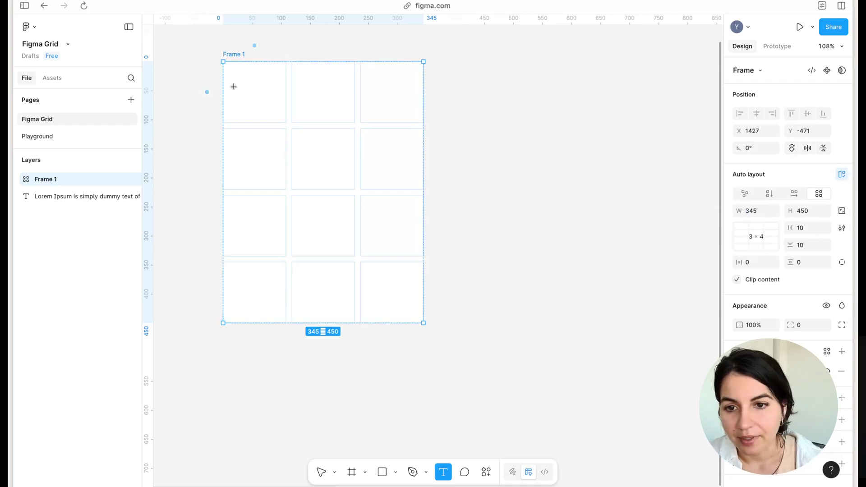
pyautogui.click(236, 78)
pyautogui.write('Tile')
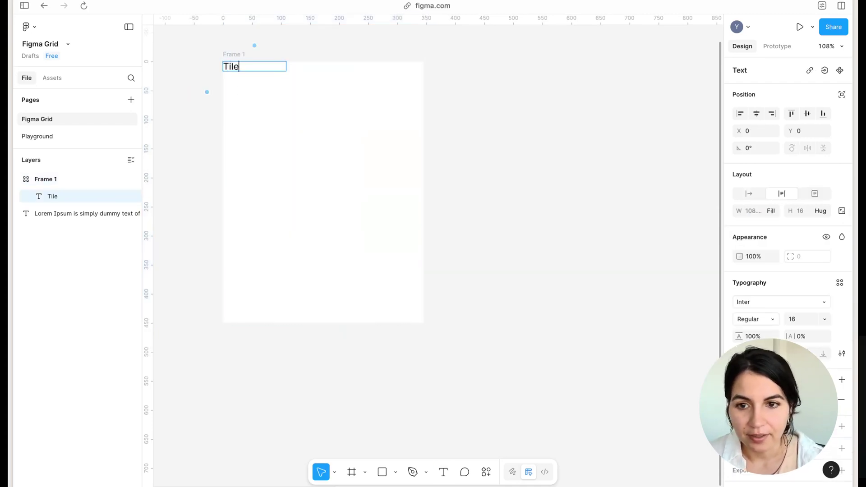
pyautogui.click(824, 319)
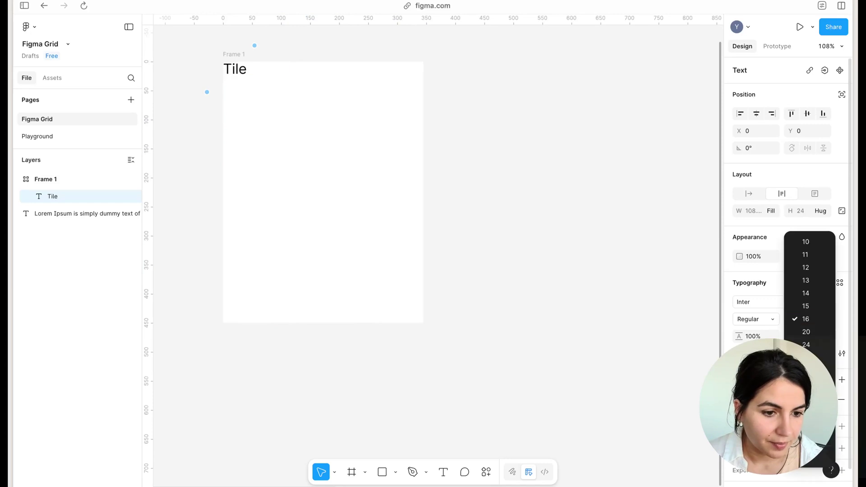
pyautogui.click(828, 358)
pyautogui.click(756, 319)
pyautogui.click(767, 357)
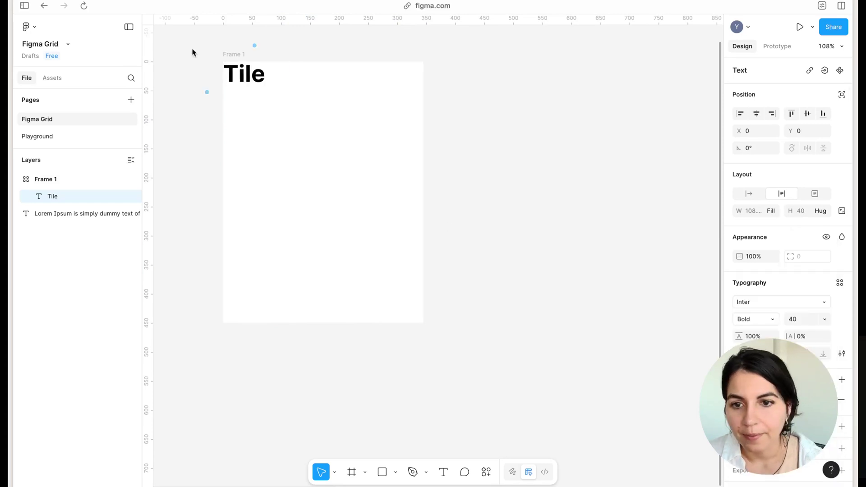
# Shorten the frame's first grid row to fit the Tile heading.
pyautogui.click(225, 54)
pyautogui.scroll(3, 203, 86)
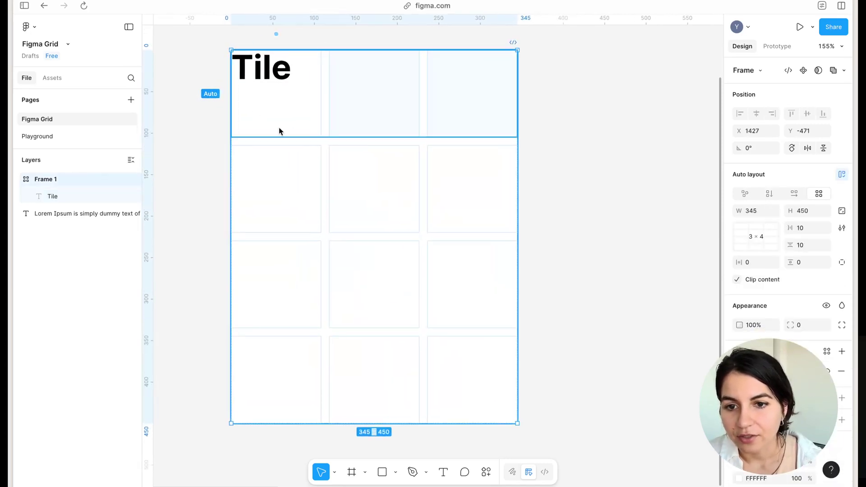
pyautogui.moveTo(284, 94); pyautogui.dragTo(286, 84)
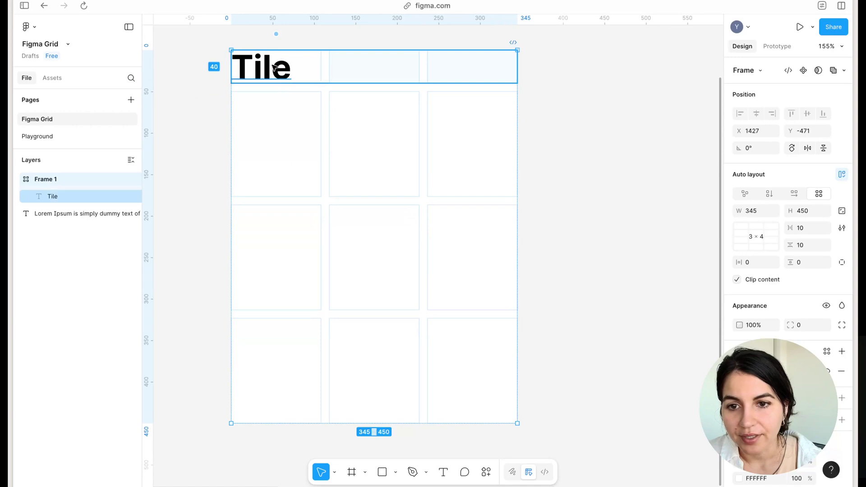
pyautogui.click(278, 71)
pyautogui.press('Escape')
# Draw a rectangle below the heading with a 20 corner radius.
pyautogui.press('r')
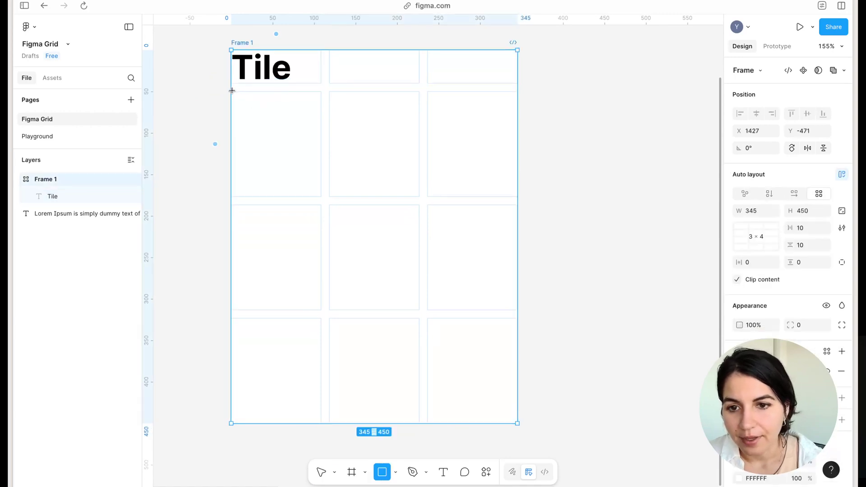
pyautogui.moveTo(232, 90)
pyautogui.mouseDown()
pyautogui.moveTo(413, 253)
pyautogui.moveTo(518, 310)
pyautogui.mouseUp()
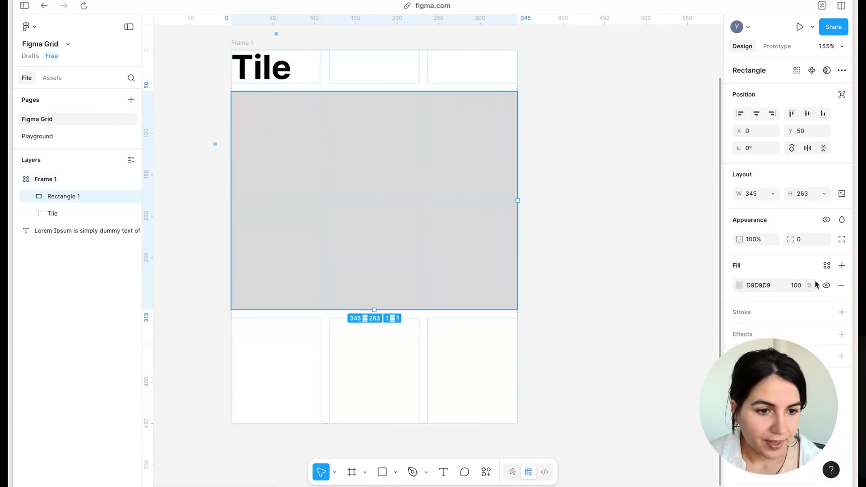
pyautogui.click(825, 239)
pyautogui.write('20')
pyautogui.press('Return')
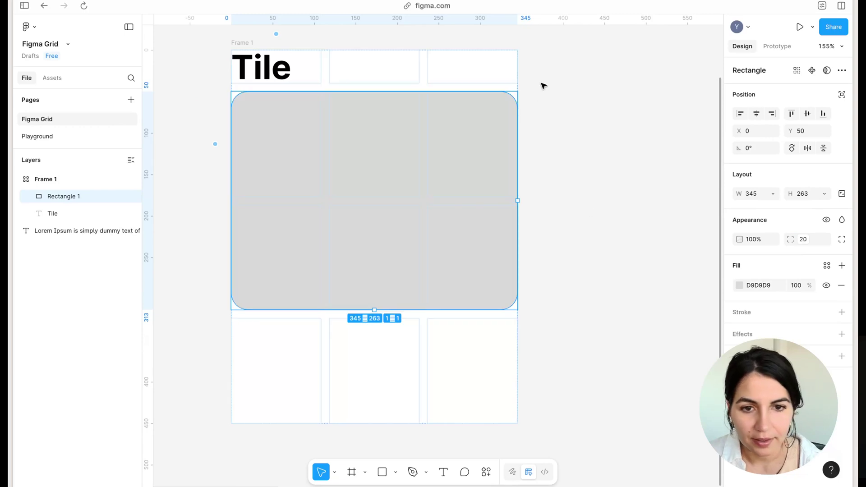
# Duplicate the Tile text into the bottom-left grid cell.
pyautogui.click(262, 67)
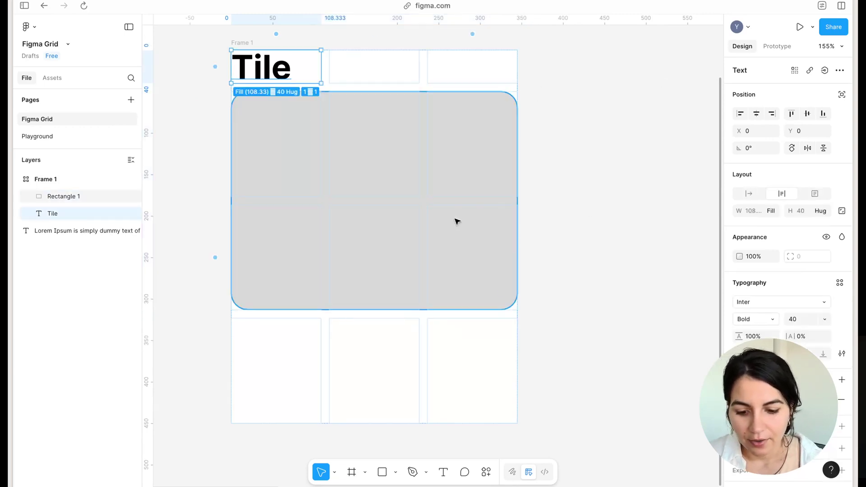
pyautogui.moveTo(241, 76); pyautogui.dragTo(280, 336)
pyautogui.scroll(-8, 577, 176)
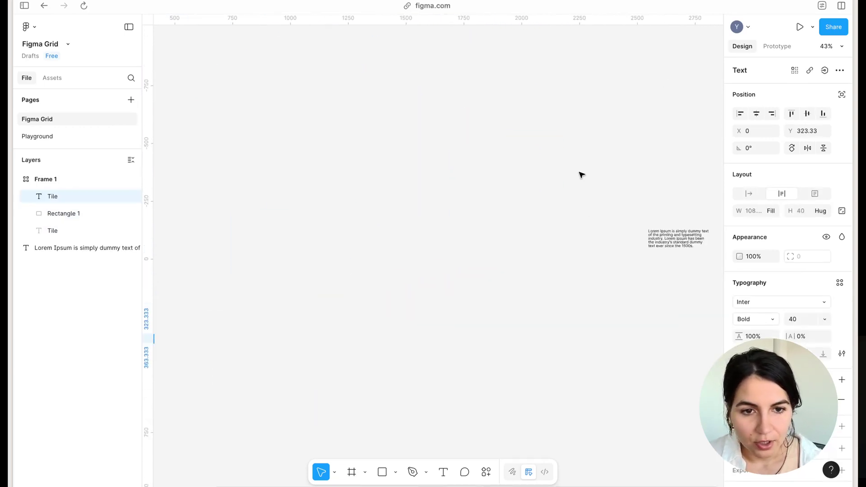
# Replace the lower Tile copy with the Lorem Ipsum paragraph and widen it across three columns.
pyautogui.click(659, 239)
pyautogui.hscroll(-15, 397, 262)
pyautogui.scroll(-7, 397, 262)
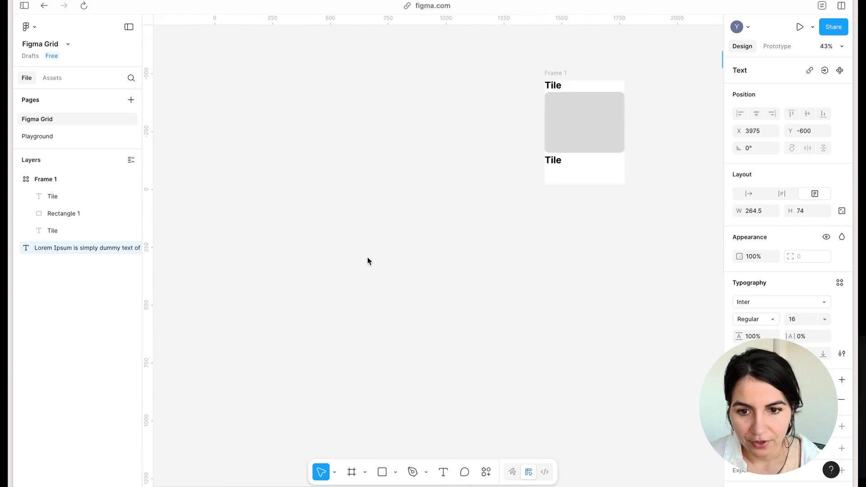
pyautogui.scroll(5, 576, 155)
pyautogui.click(533, 189)
pyautogui.doubleClick(533, 189)
pyautogui.press('super+v')
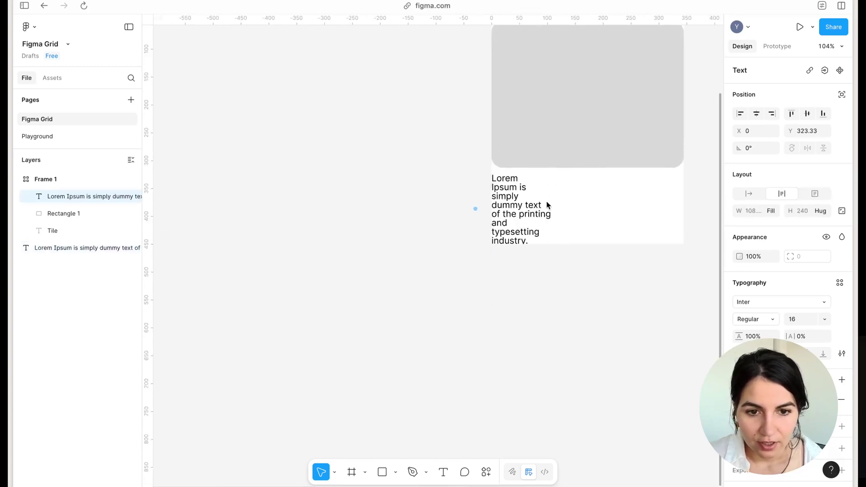
pyautogui.hscroll(8, 425, 277)
pyautogui.scroll(1, 280, 306)
pyautogui.press('Escape')
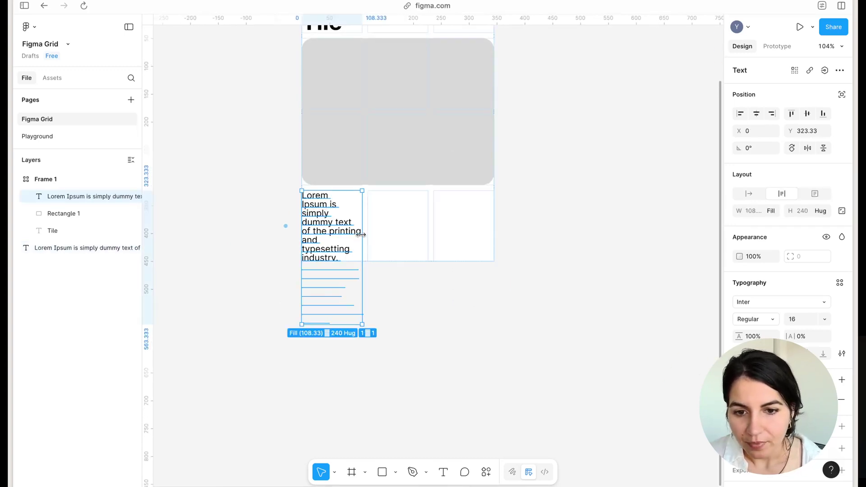
pyautogui.moveTo(362, 228); pyautogui.dragTo(483, 224)
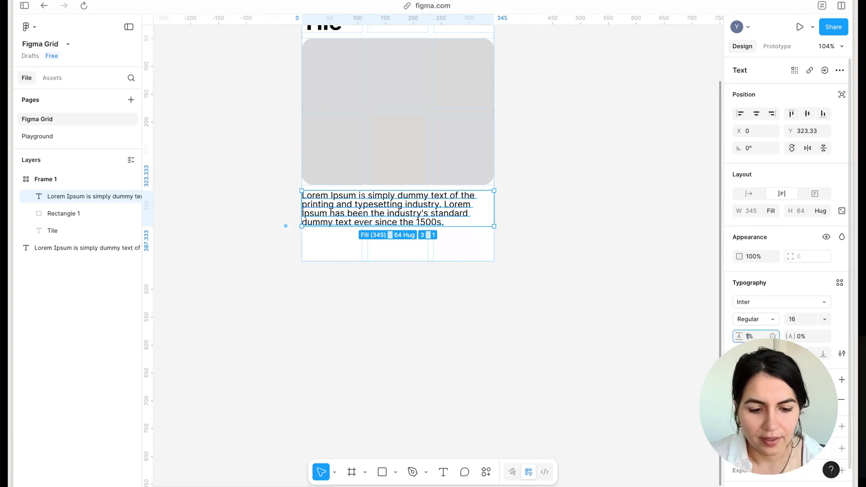
# Set the paragraph's line height to 150% and give it a shorter fixed height.
pyautogui.press('Return')
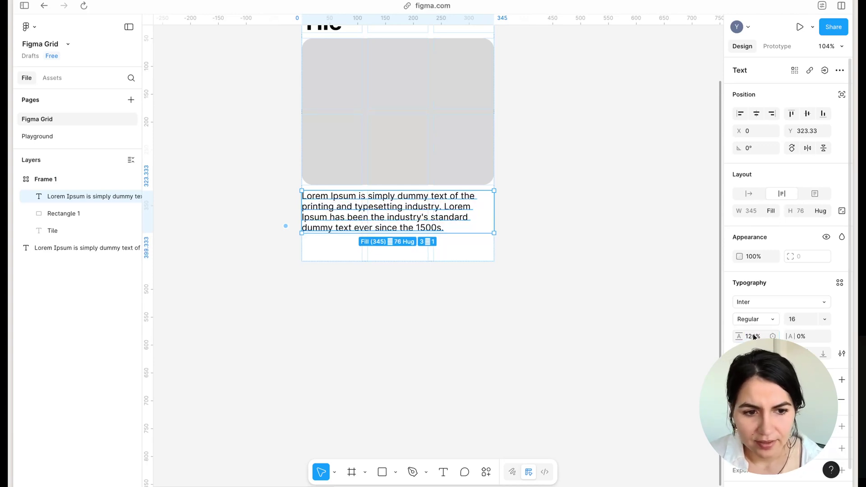
pyautogui.press('Return')
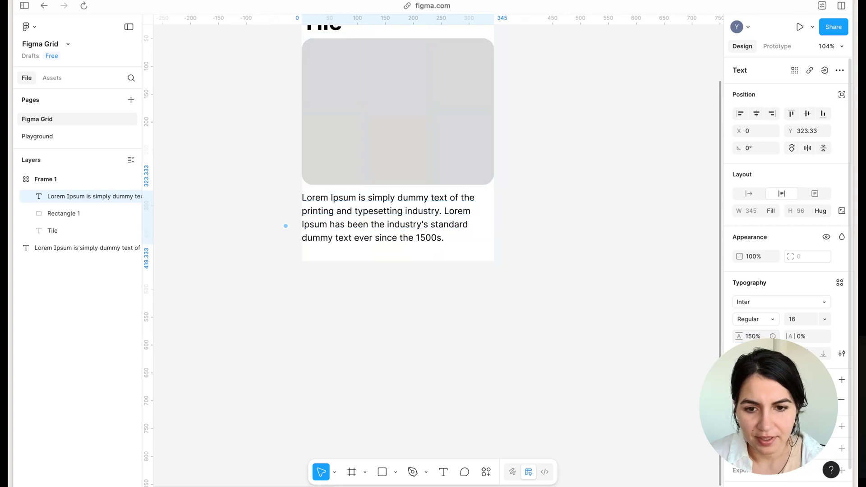
pyautogui.click(501, 149)
pyautogui.click(419, 246)
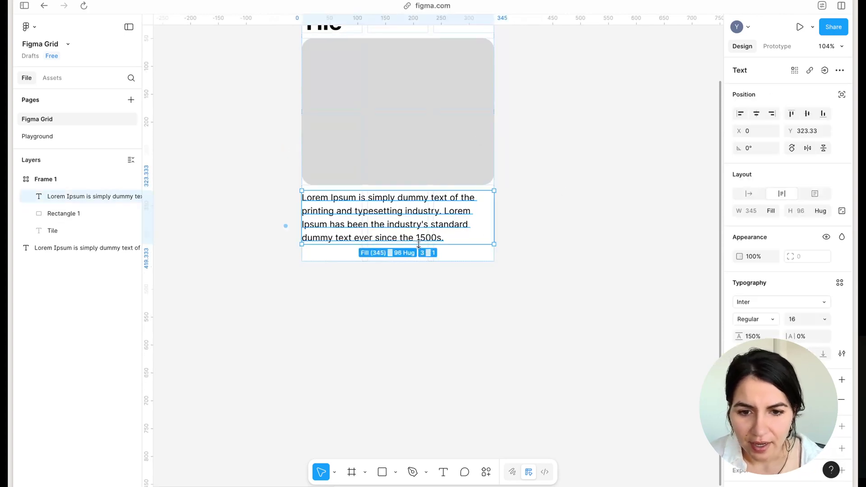
pyautogui.moveTo(427, 245); pyautogui.dragTo(429, 227)
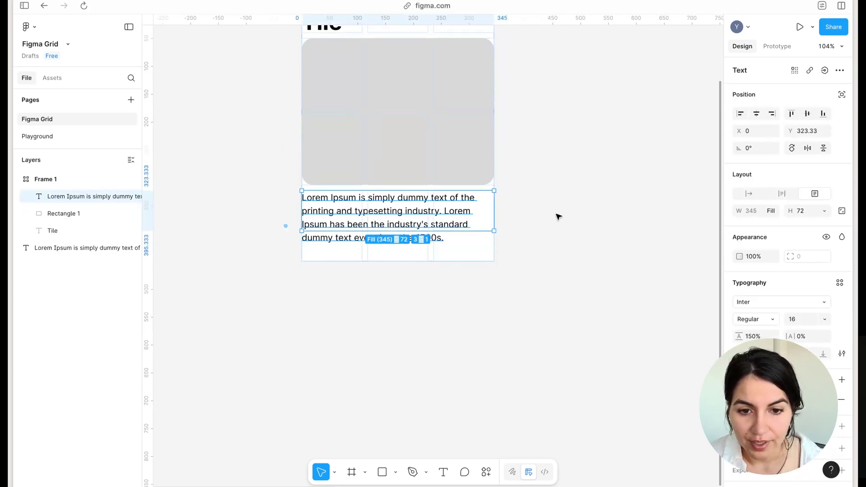
pyautogui.click(842, 353)
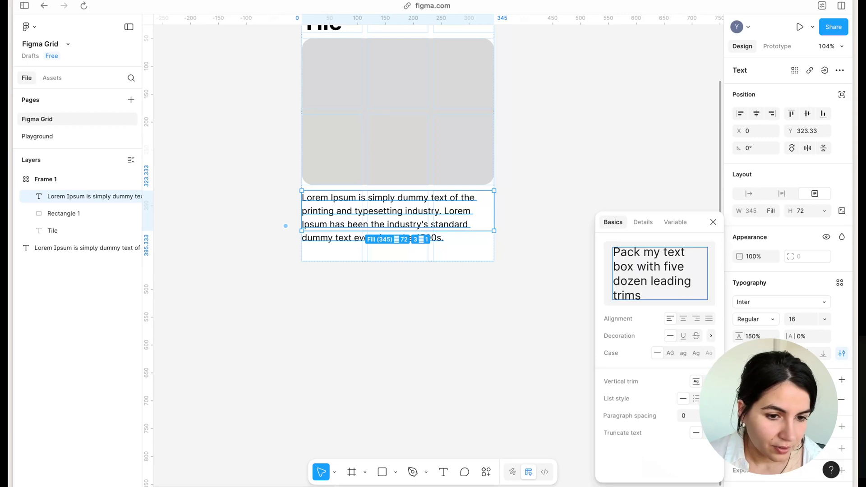
# Truncate the paragraph with an ellipsis, bottom-align it, and shrink the frame to 396 high.
pyautogui.click(318, 257)
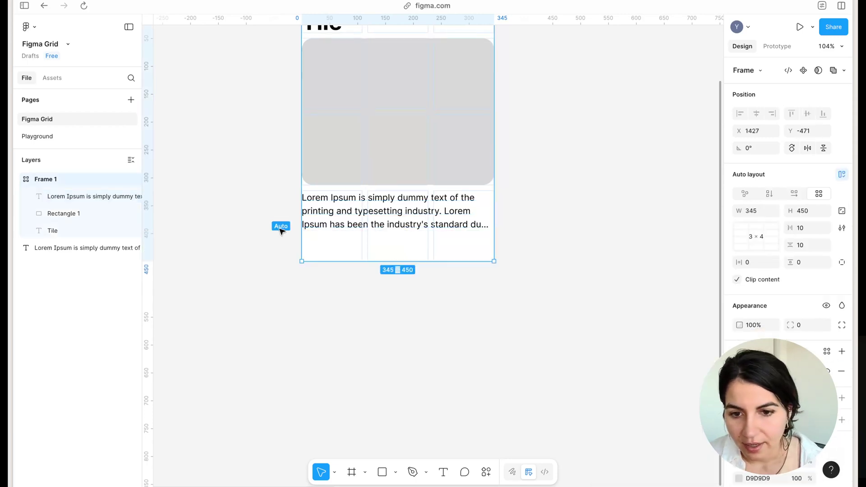
pyautogui.hotkey('alt', 's')
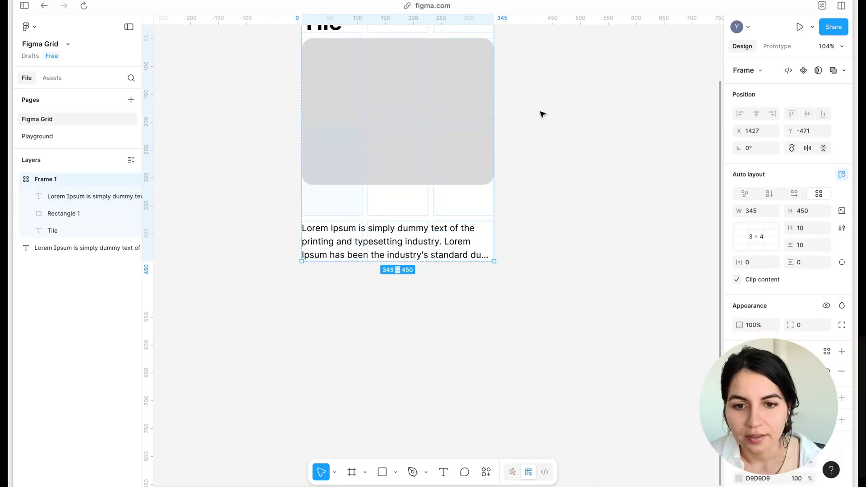
pyautogui.scroll(1, 491, 218)
pyautogui.scroll(3, 506, 95)
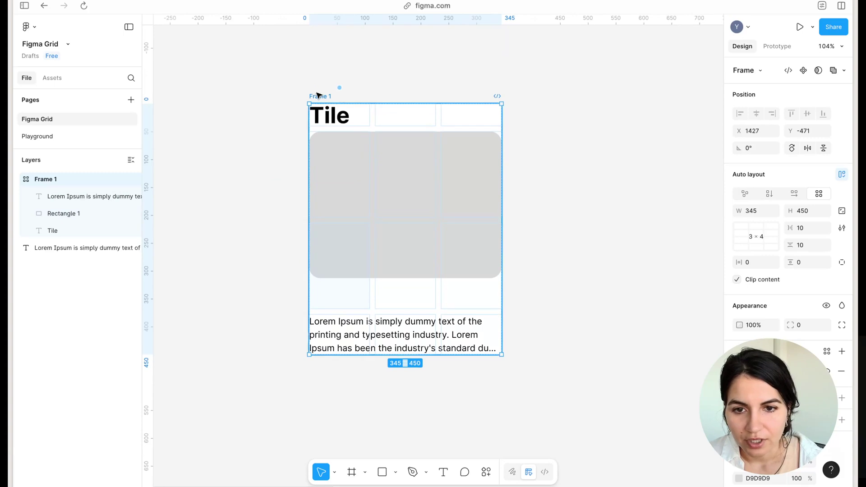
pyautogui.moveTo(437, 351); pyautogui.dragTo(439, 325)
# Make the rectangle fill its grid area and change the frame's grid to 3×5.
pyautogui.click(437, 211)
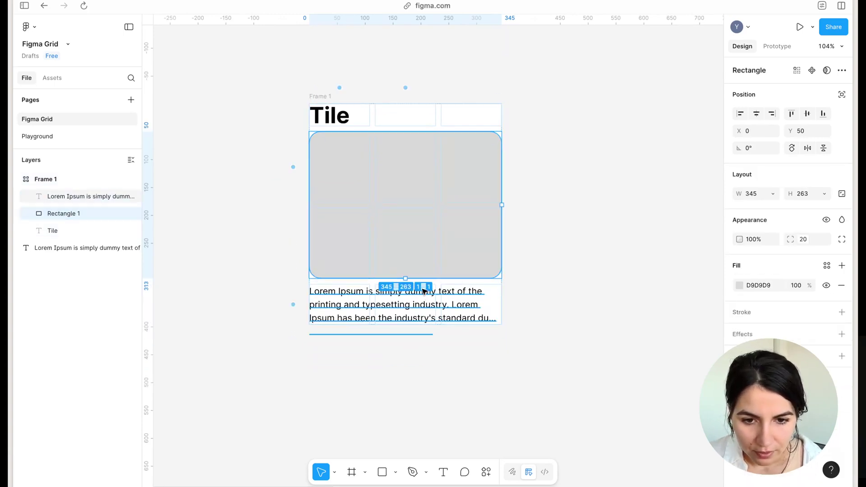
pyautogui.scroll(5, 425, 277)
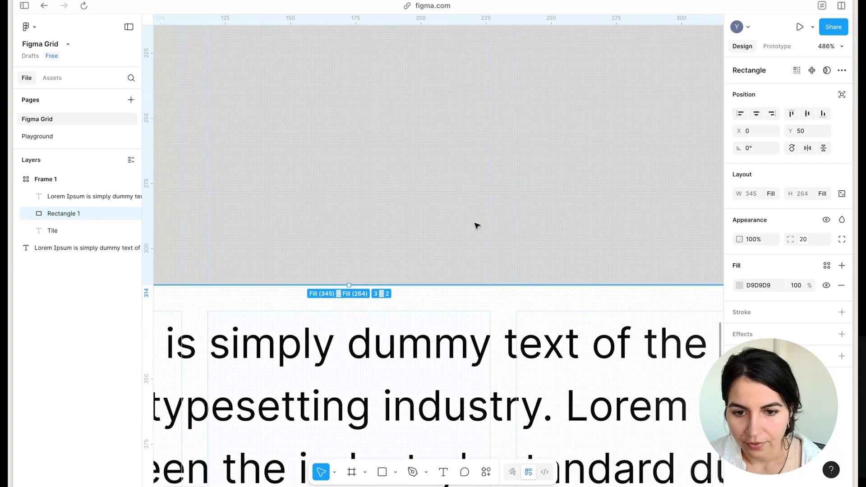
pyautogui.scroll(-10, 476, 224)
pyautogui.press('Escape')
pyautogui.scroll(-3, 410, 217)
pyautogui.scroll(3, 566, 246)
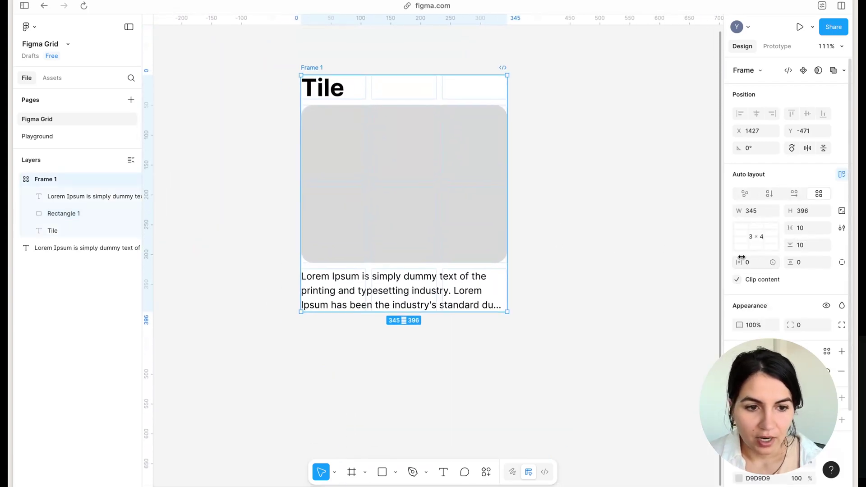
pyautogui.click(773, 238)
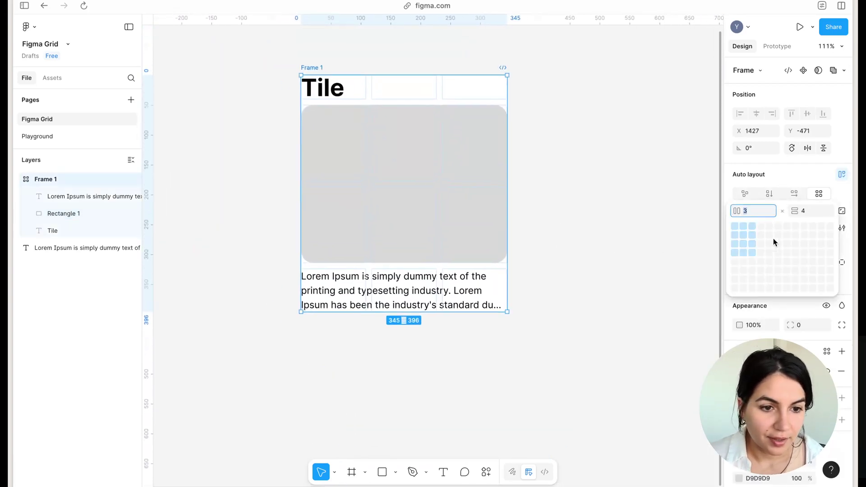
pyautogui.click(753, 261)
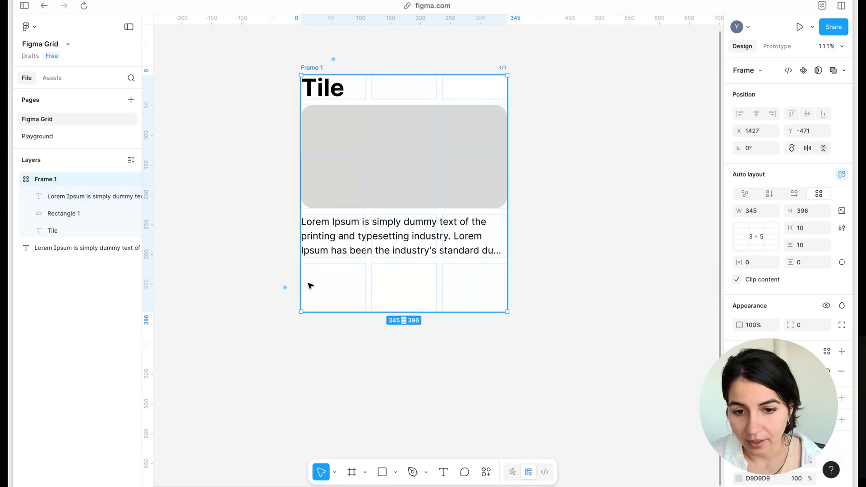
# Insert the dark Button component, span it over two bottom-row columns, and set height 44.
pyautogui.click(50, 78)
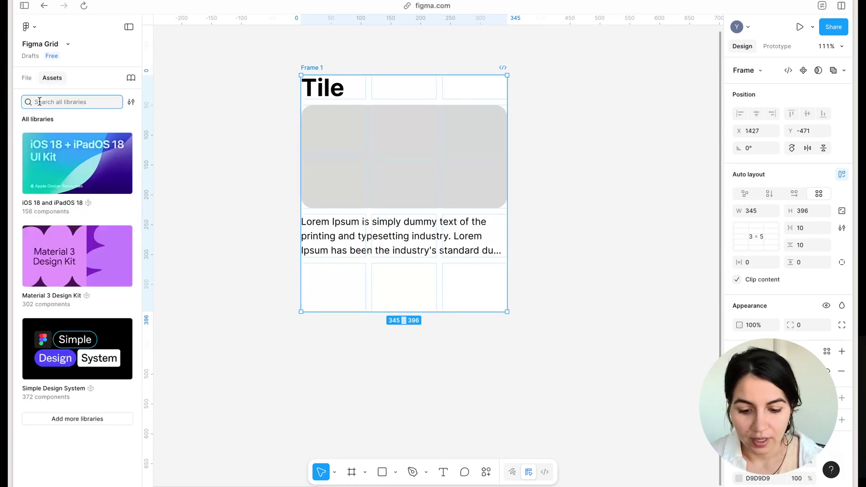
pyautogui.write('butt')
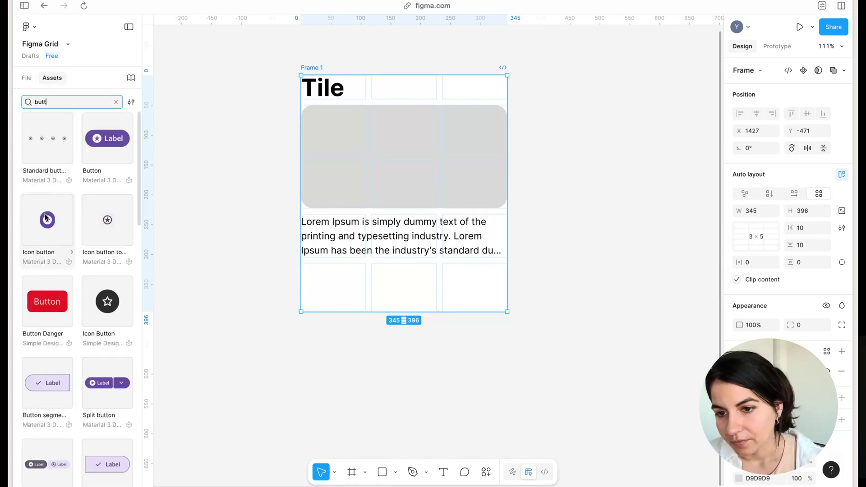
pyautogui.click(50, 290)
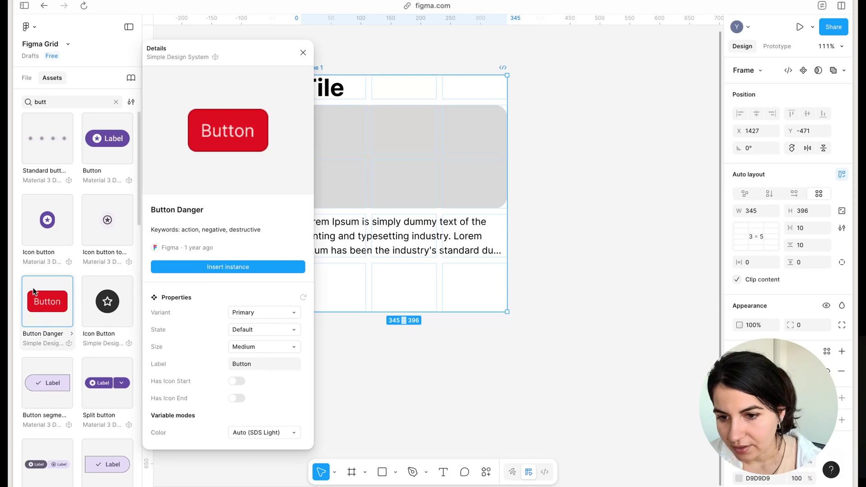
pyautogui.scroll(-6, 90, 270)
pyautogui.click(114, 247)
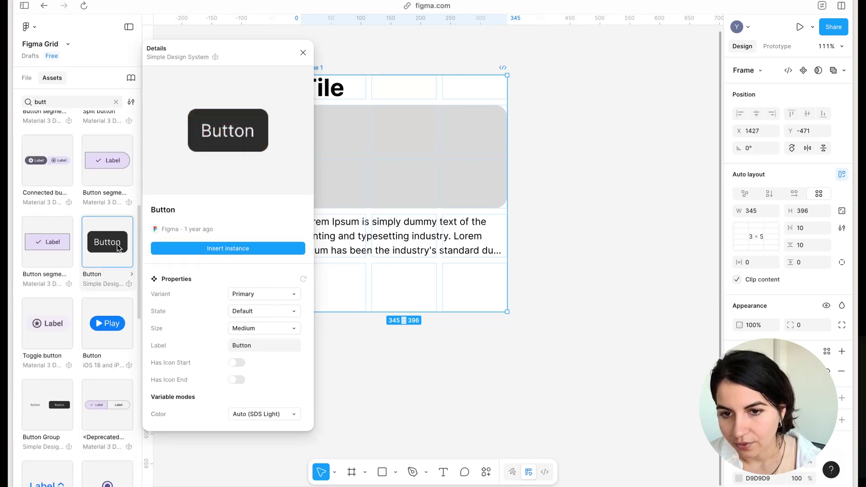
pyautogui.click(228, 247)
pyautogui.moveTo(404, 84); pyautogui.dragTo(431, 276)
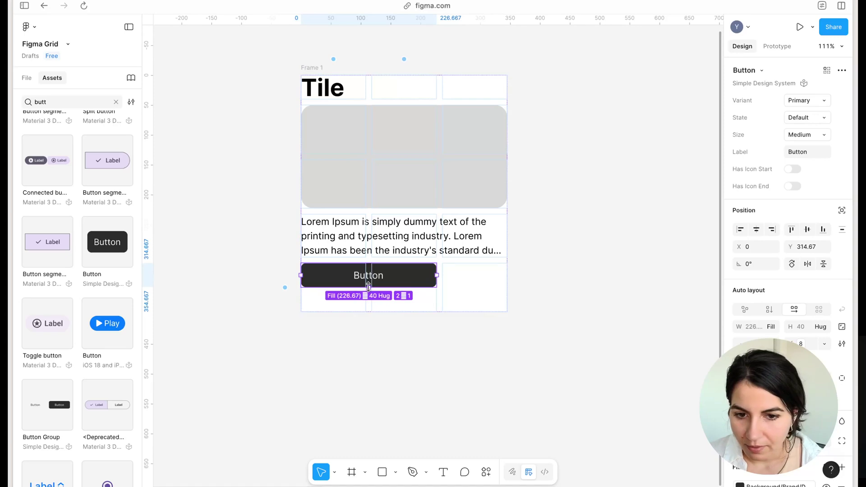
pyautogui.click(807, 328)
pyautogui.write('44')
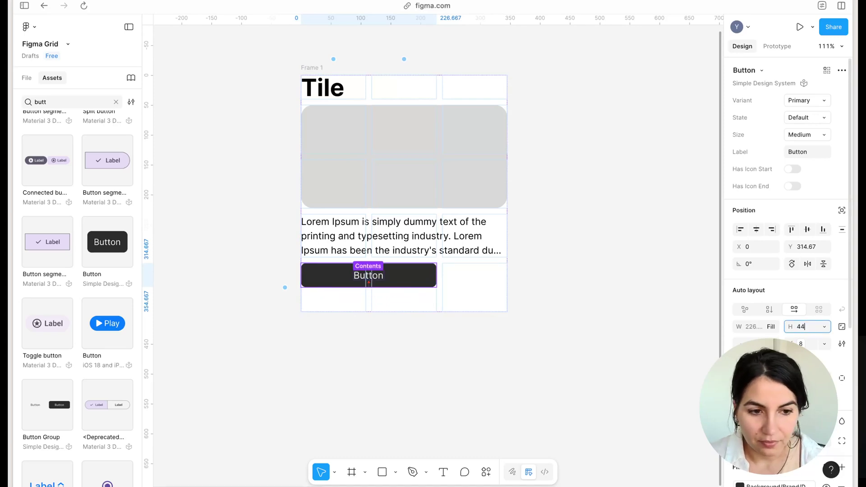
pyautogui.press('Return')
# Insert a size-40 Heart icon centred beside the Button and enlarge the image row.
pyautogui.click(45, 105)
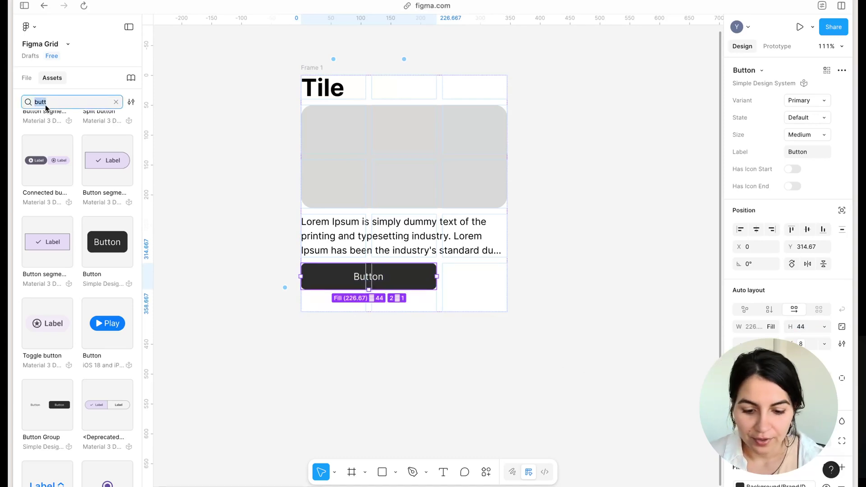
pyautogui.write('heart')
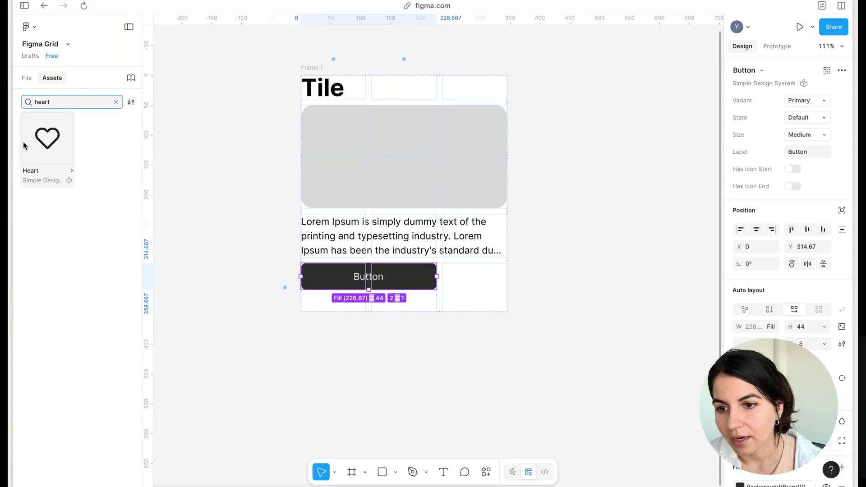
pyautogui.click(47, 138)
pyautogui.click(228, 266)
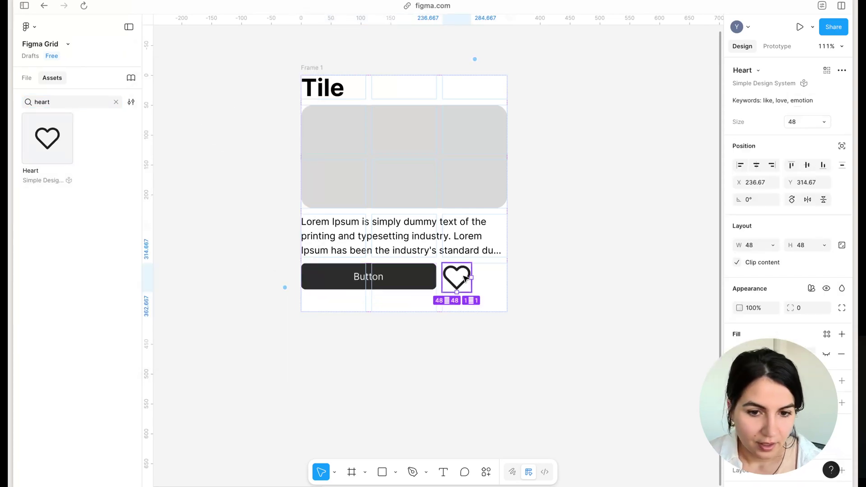
pyautogui.click(819, 123)
pyautogui.click(783, 109)
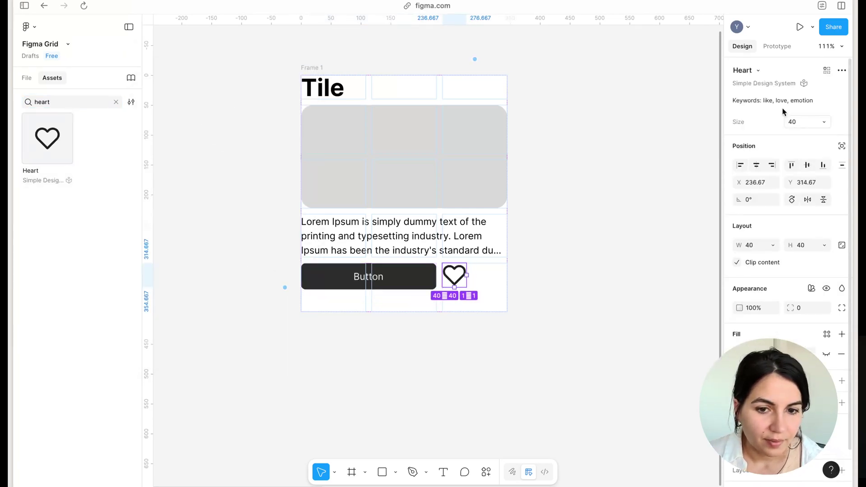
pyautogui.click(808, 166)
pyautogui.click(757, 165)
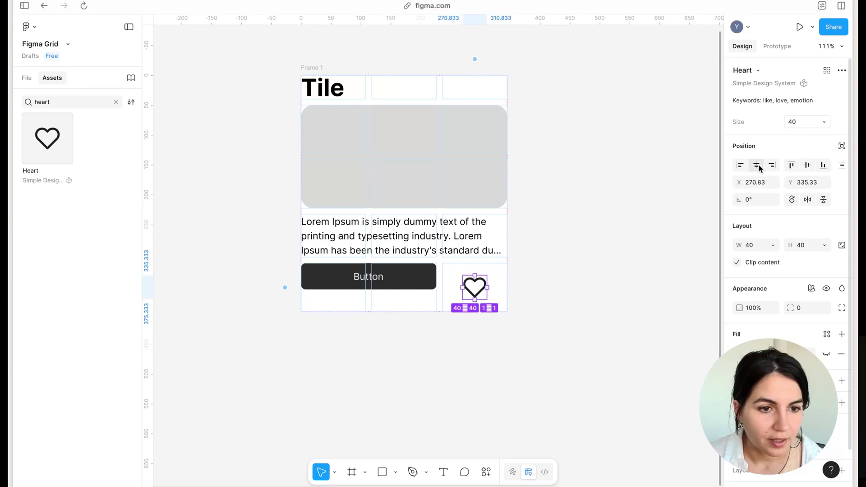
pyautogui.click(285, 289)
pyautogui.moveTo(334, 313); pyautogui.dragTo(340, 293)
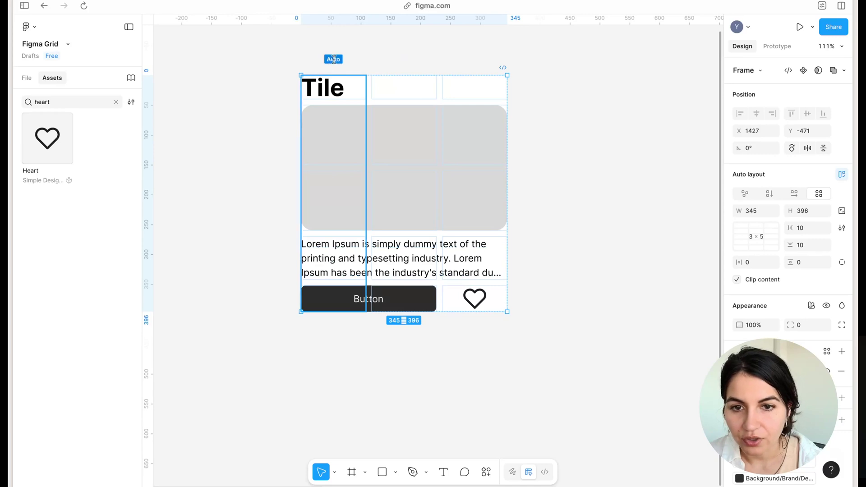
# Set Frame 1's horizontal and vertical padding to 24 using the 600 spacing variable.
pyautogui.click(563, 85)
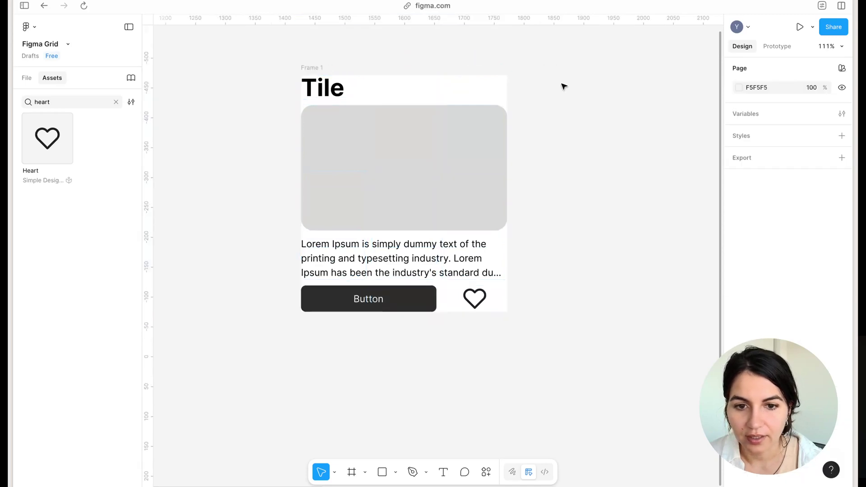
pyautogui.click(309, 68)
pyautogui.click(773, 263)
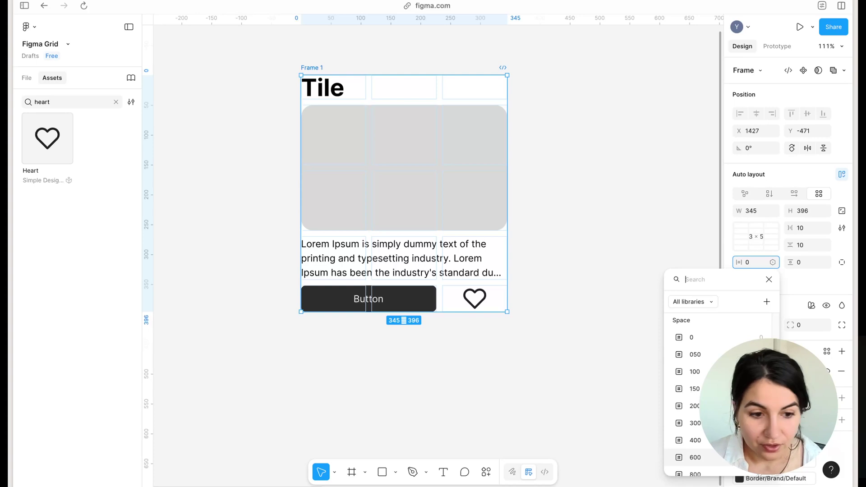
pyautogui.click(695, 457)
pyautogui.click(824, 263)
pyautogui.scroll(-1, 771, 393)
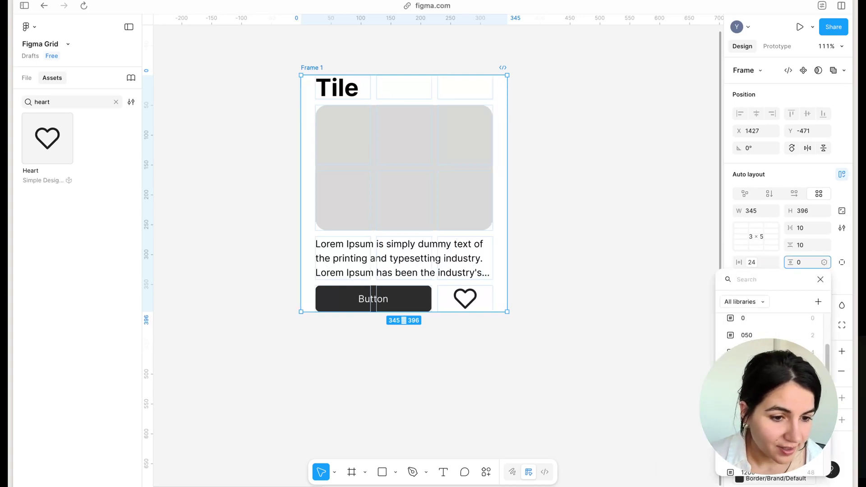
pyautogui.click(767, 438)
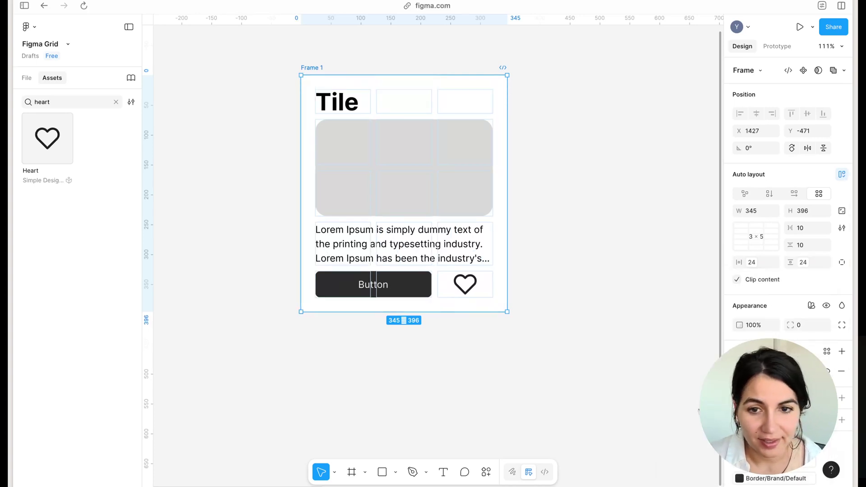
pyautogui.click(828, 330)
pyautogui.press('Escape')
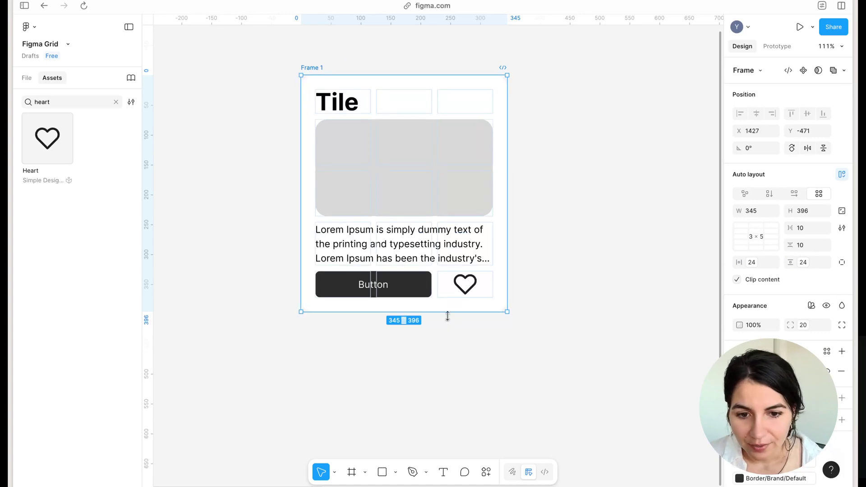
# Enlarge the tile frame by dragging its bottom edge and corner.
pyautogui.moveTo(448, 312); pyautogui.dragTo(451, 335)
pyautogui.click(572, 286)
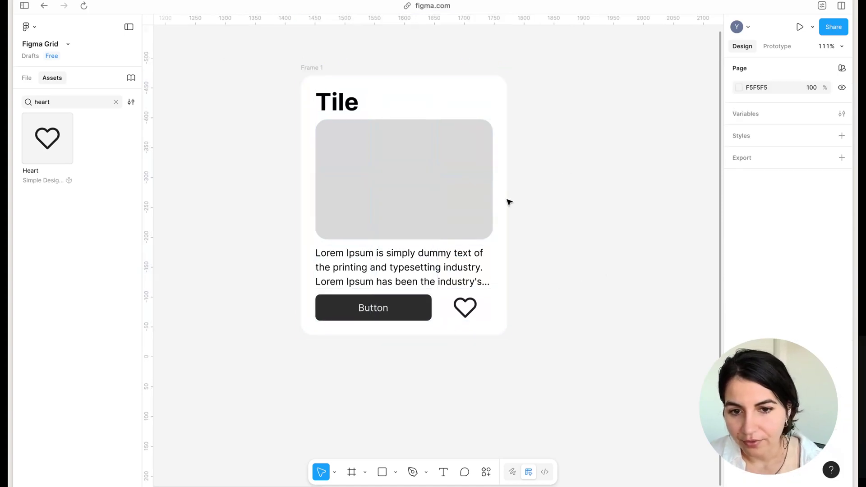
pyautogui.click(321, 68)
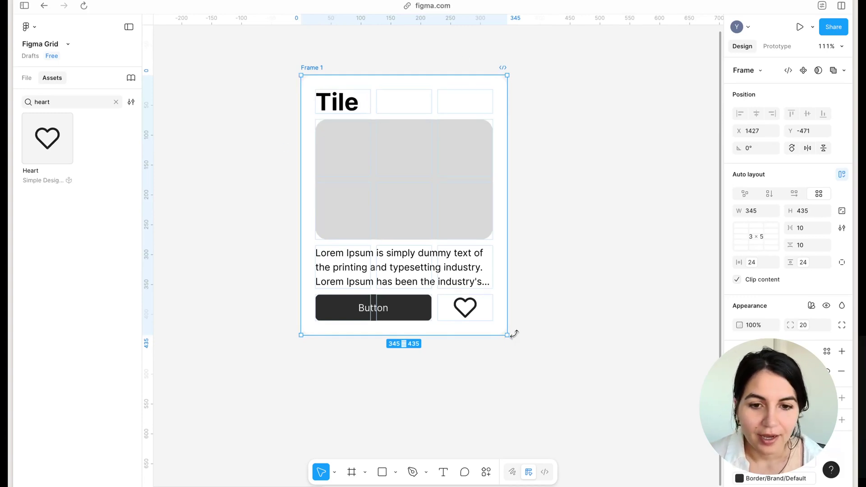
pyautogui.moveTo(499, 332); pyautogui.dragTo(547, 326)
# Stretch the Tile heading across all three columns and resize the tile to 312×402.
pyautogui.click(334, 101)
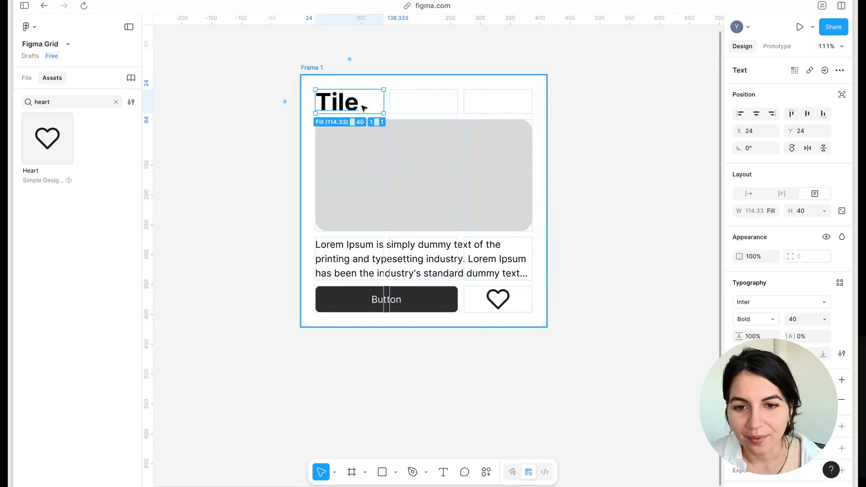
pyautogui.moveTo(383, 98); pyautogui.dragTo(458, 98)
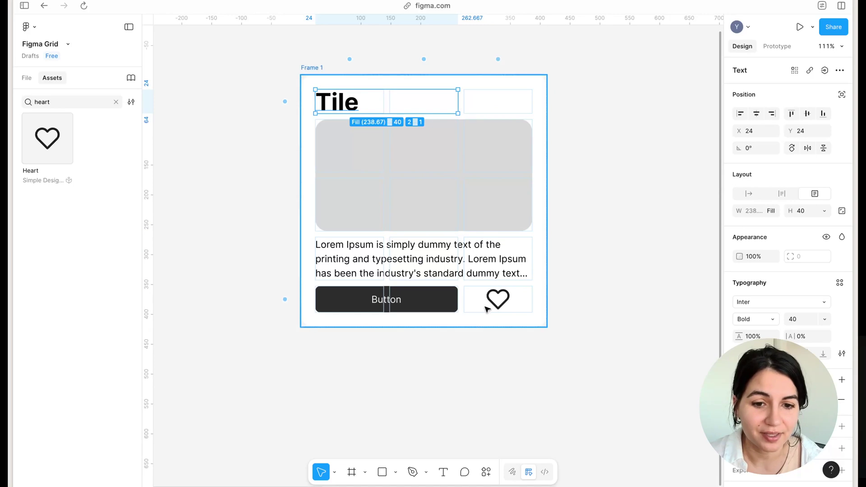
pyautogui.moveTo(457, 103); pyautogui.dragTo(535, 103)
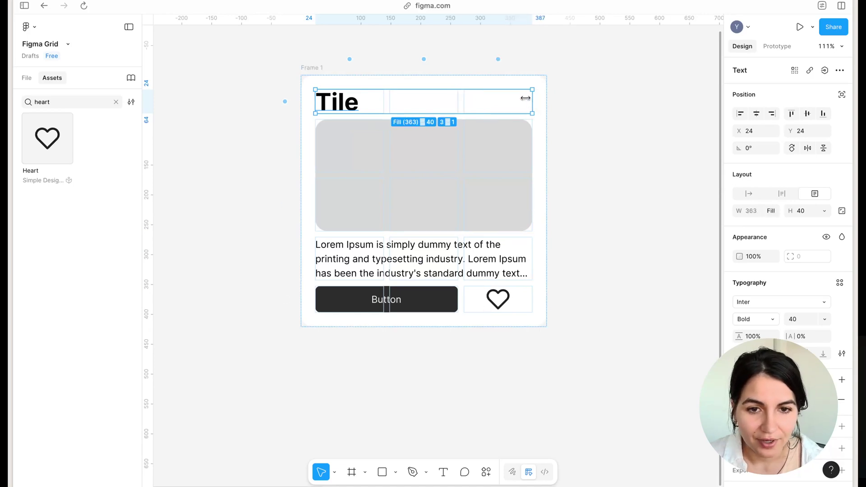
pyautogui.click(329, 76)
pyautogui.moveTo(546, 327); pyautogui.dragTo(488, 314)
# Show the layer list, collapse the tile's layers, and set the tile's row gap to 16.
pyautogui.click(27, 78)
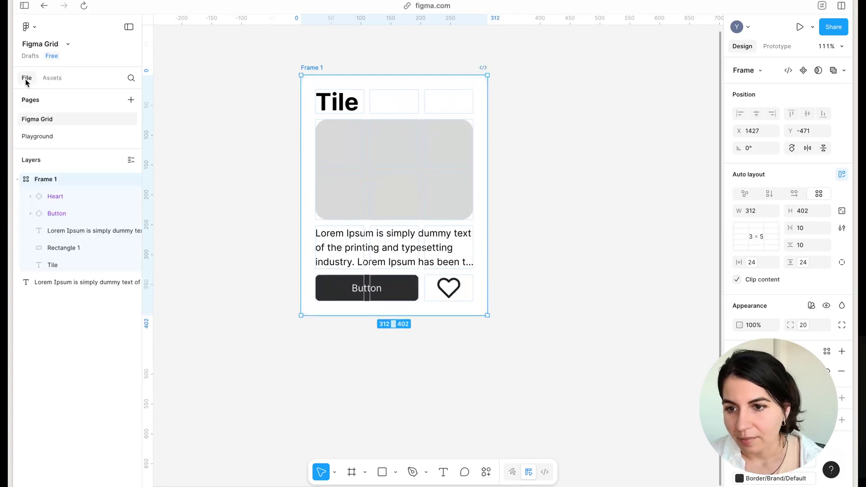
pyautogui.click(18, 179)
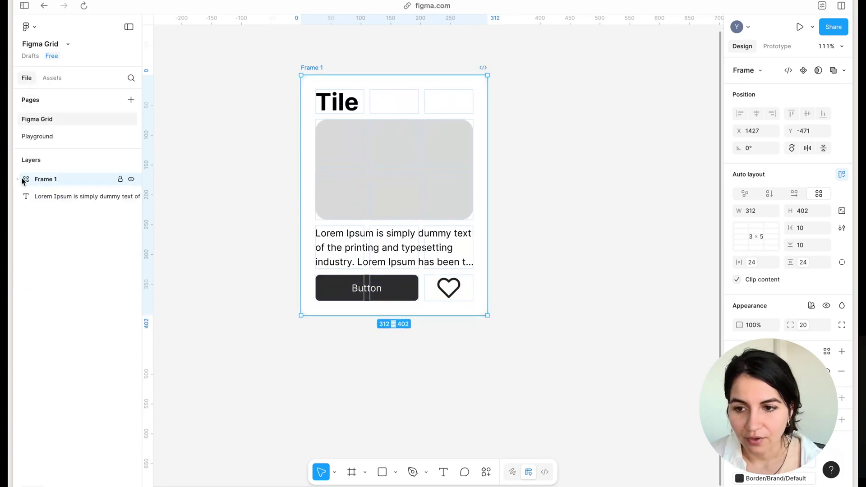
pyautogui.click(587, 160)
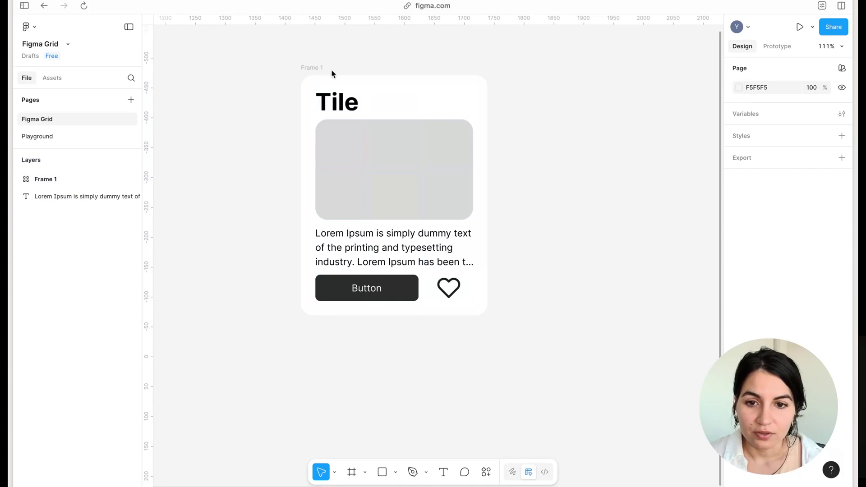
pyautogui.scroll(3, 494, 210)
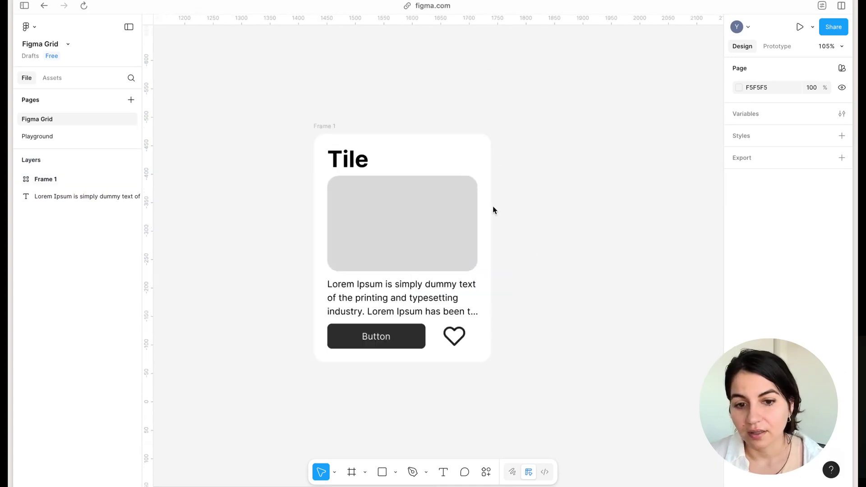
pyautogui.scroll(3, 494, 210)
pyautogui.click(272, 108)
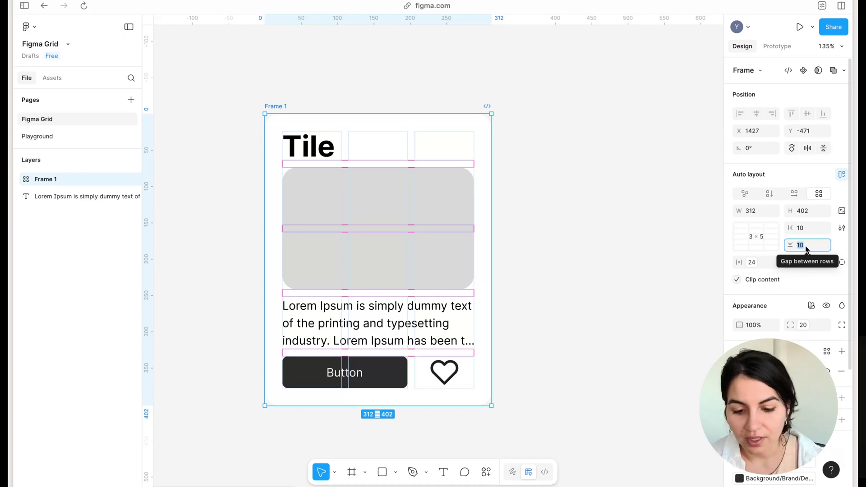
pyautogui.write('16')
pyautogui.press('Return')
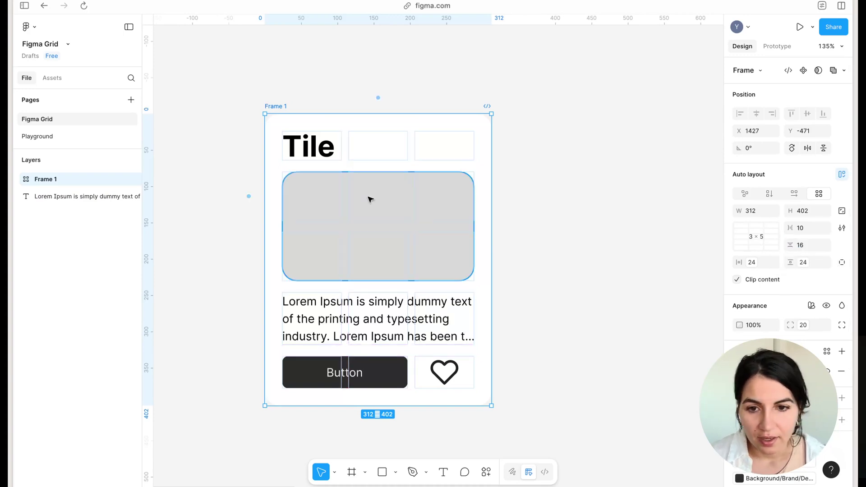
# Check the heading, image, Heart and Button, then widen the first grid column to 127.
pyautogui.click(379, 71)
pyautogui.click(322, 157)
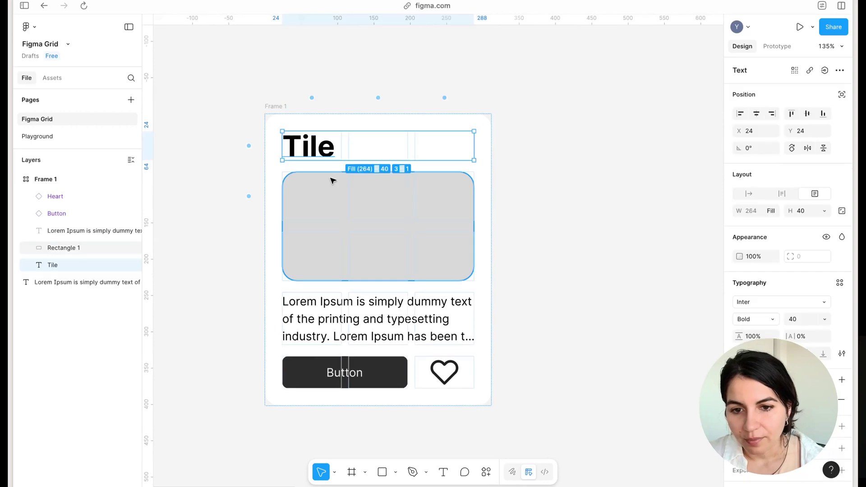
pyautogui.click(329, 257)
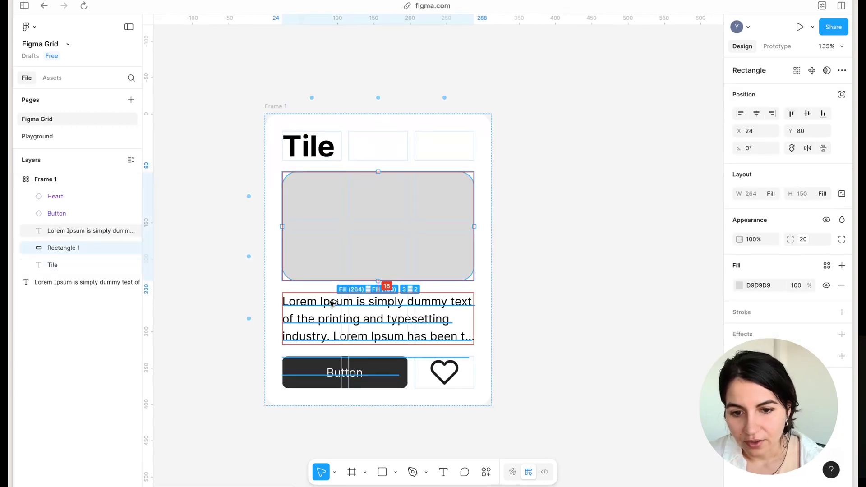
pyautogui.click(306, 75)
pyautogui.click(440, 372)
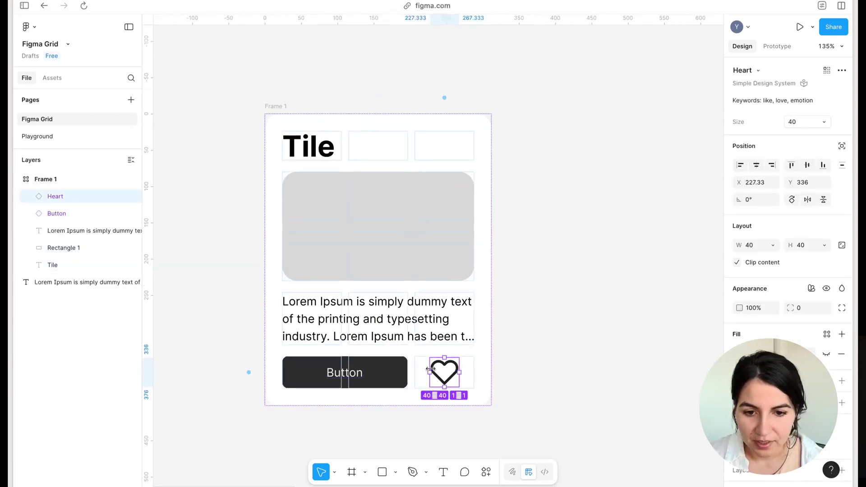
pyautogui.click(397, 371)
pyautogui.click(409, 407)
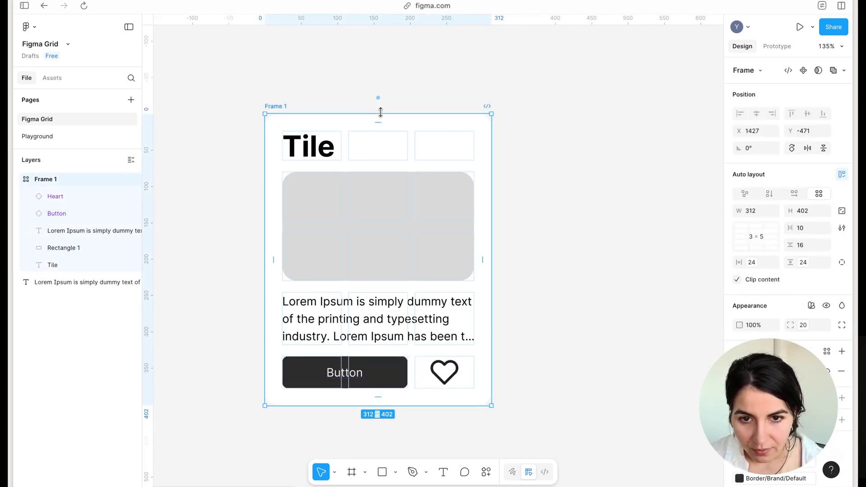
pyautogui.moveTo(407, 127); pyautogui.dragTo(424, 131)
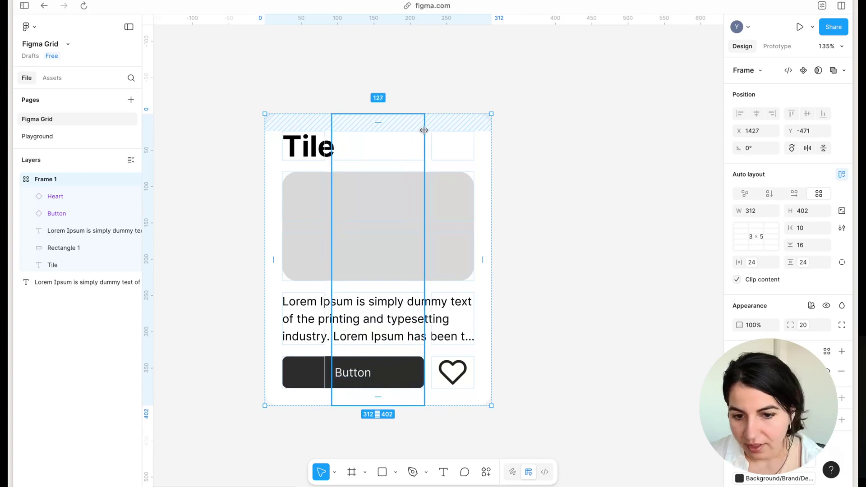
pyautogui.click(581, 141)
# Create a 1280×832 MacBook Air frame with a 12×3 grid auto layout.
pyautogui.scroll(-5, 586, 174)
pyautogui.press('f')
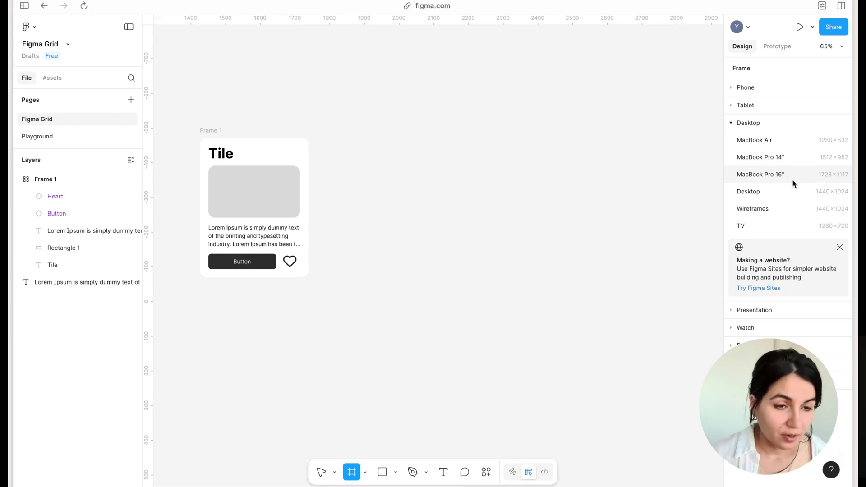
pyautogui.click(793, 141)
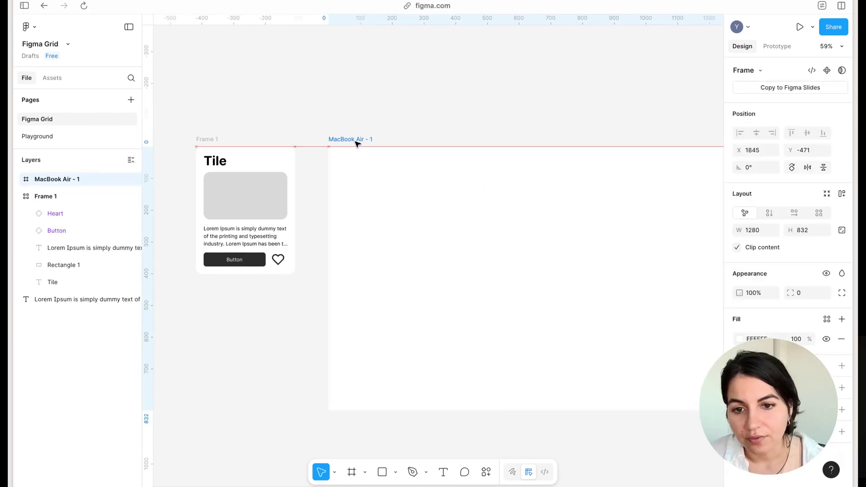
pyautogui.click(820, 213)
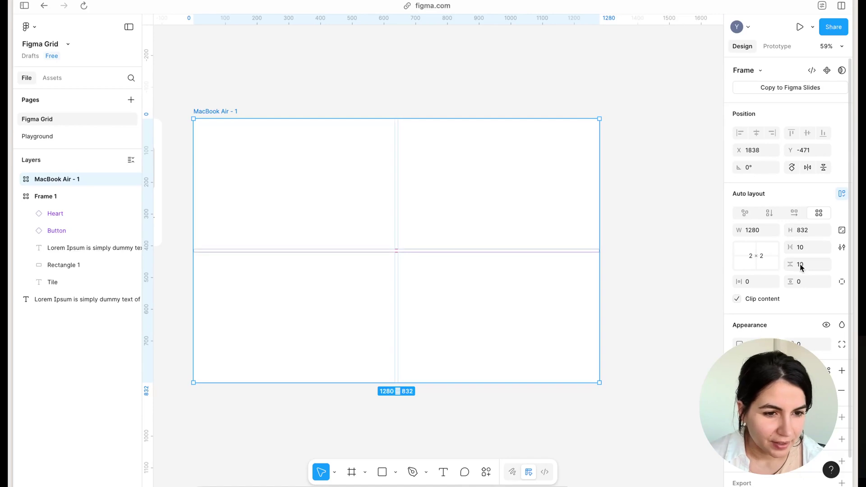
pyautogui.click(759, 257)
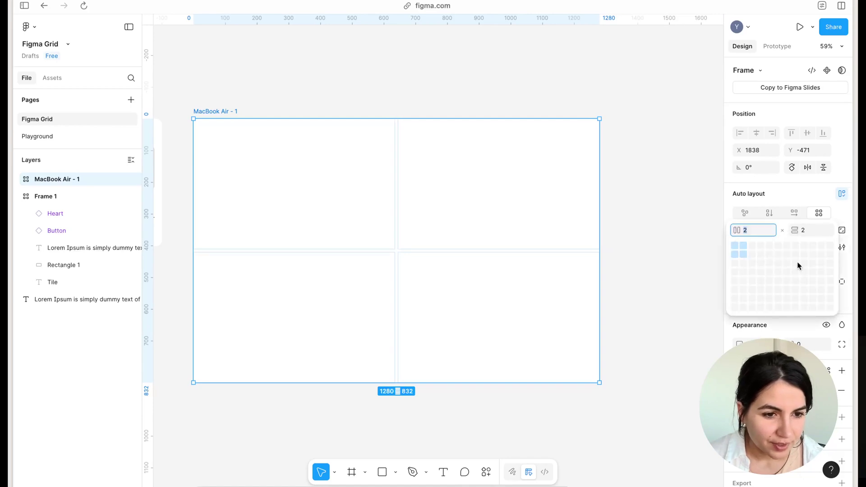
pyautogui.click(834, 266)
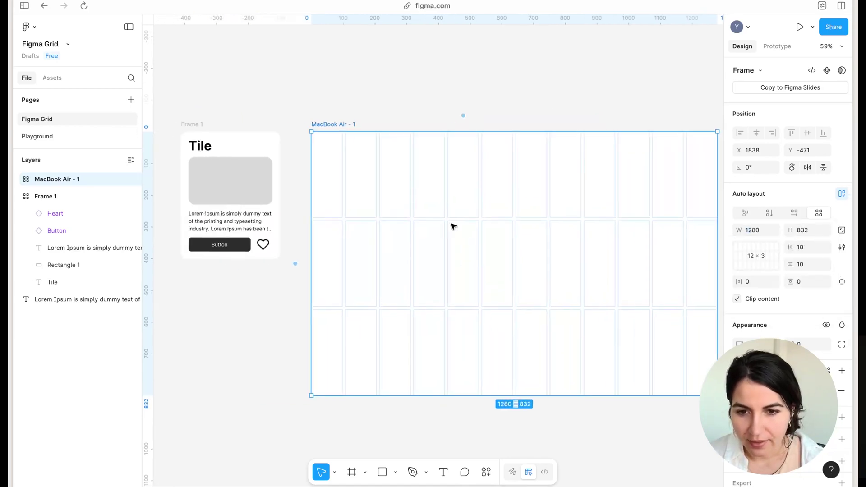
pyautogui.hscroll(-5, 453, 226)
# Paste the Tile heading, retype it as 'Mother of the Tiles', and shrink the first row to 40.
pyautogui.click(247, 149)
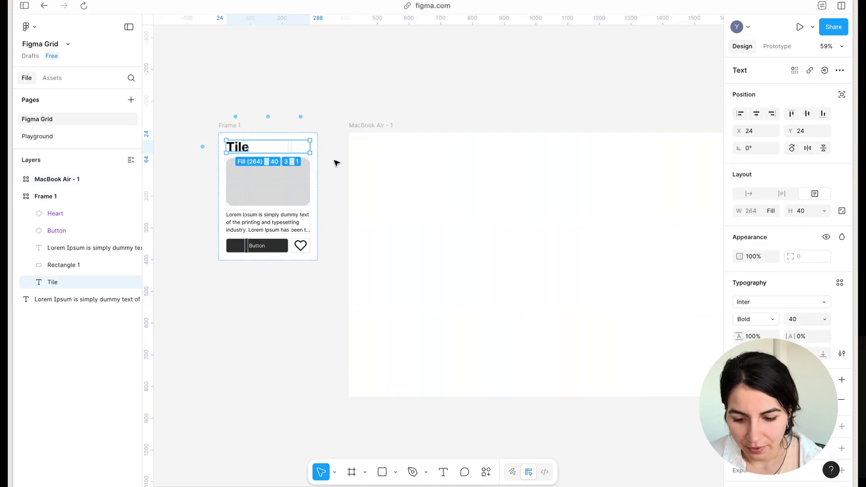
pyautogui.click(360, 149)
pyautogui.hotkey('ctrl', 'v')
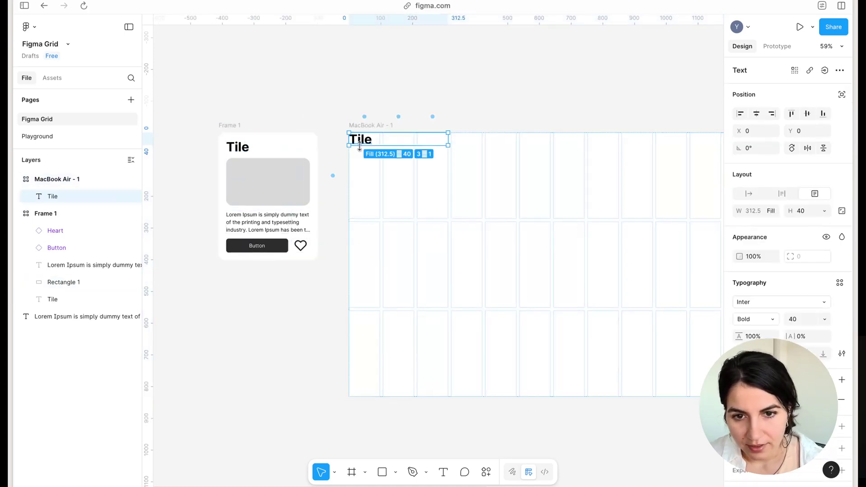
pyautogui.doubleClick(351, 139)
pyautogui.write('Mother of the Tile')
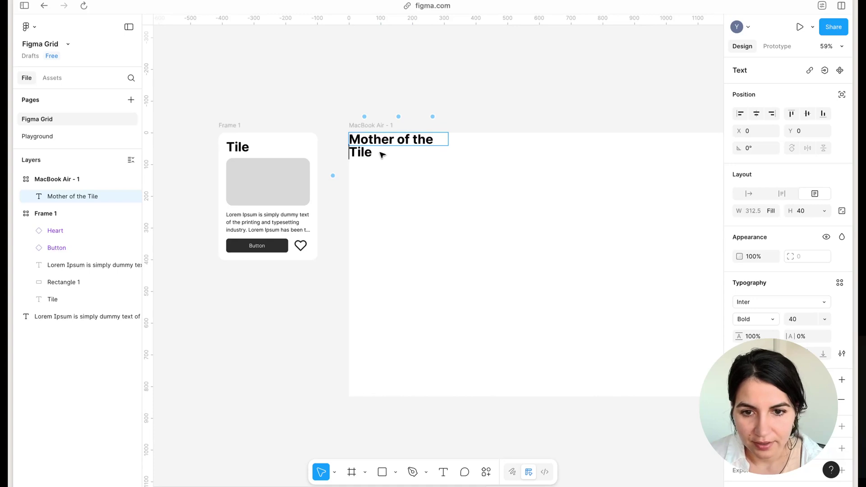
pyautogui.write('s')
pyautogui.press('Escape')
pyautogui.hscroll(4, 496, 113)
pyautogui.hscroll(-3, 232, 149)
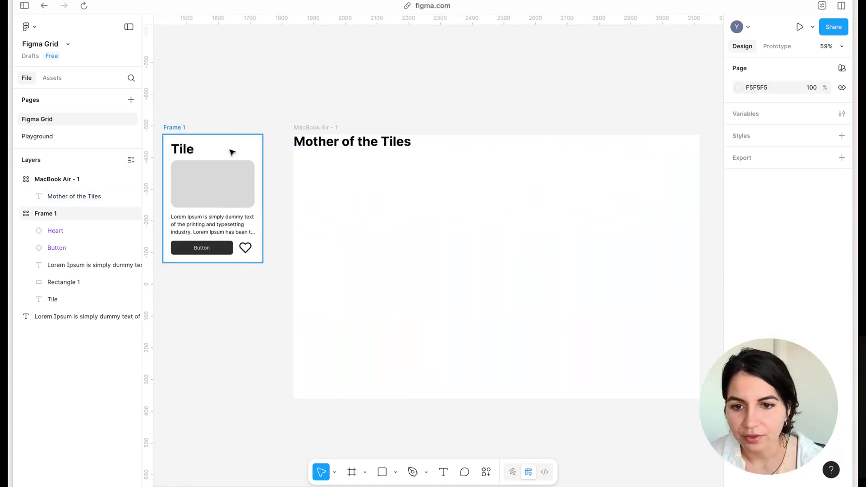
pyautogui.click(325, 217)
pyautogui.moveTo(324, 219); pyautogui.dragTo(329, 146)
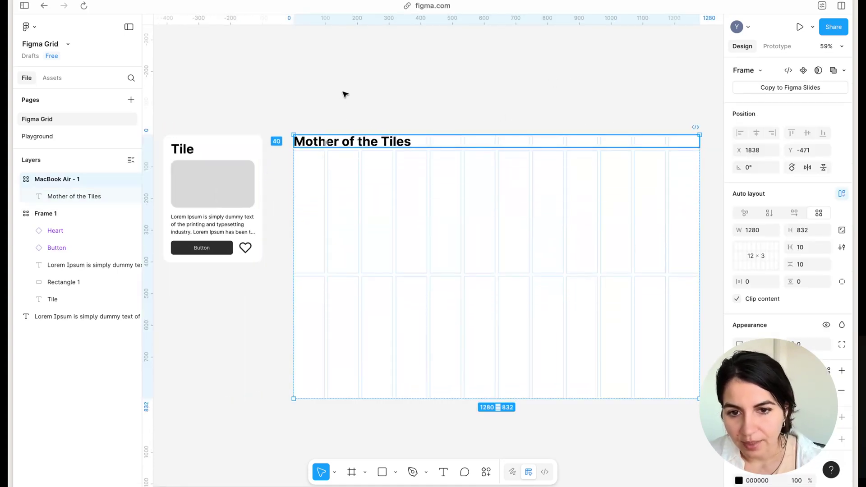
# Move the Tile card into the desktop frame and give it a light grey border.
pyautogui.click(215, 137)
pyautogui.moveTo(170, 127); pyautogui.dragTo(323, 150)
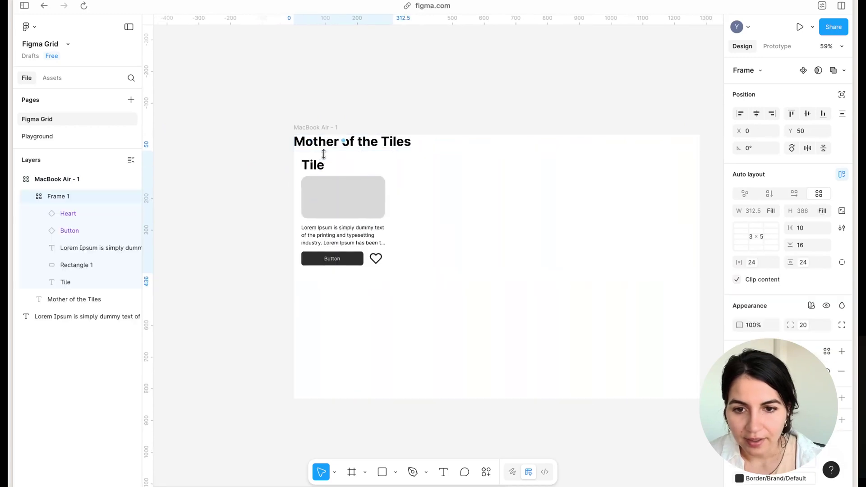
pyautogui.click(841, 399)
pyautogui.moveTo(639, 337); pyautogui.dragTo(592, 294)
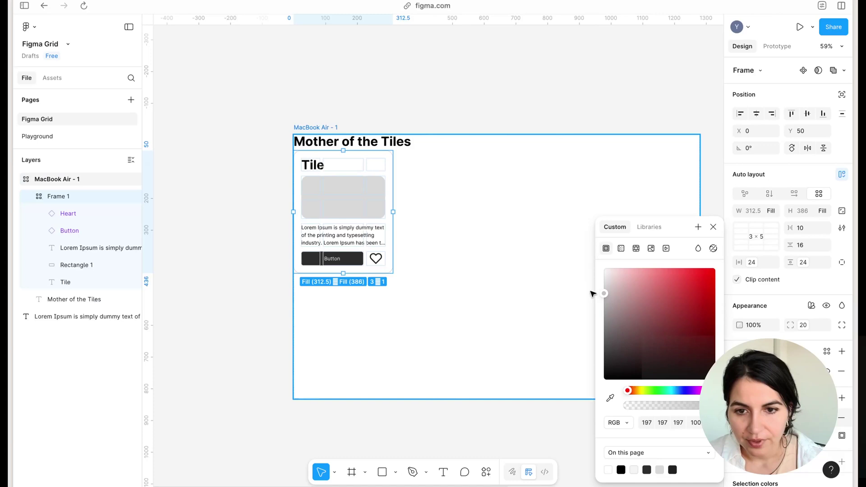
pyautogui.click(467, 94)
# Apply 48 horizontal and vertical padding to the desktop frame from the spacing variables.
pyautogui.click(312, 127)
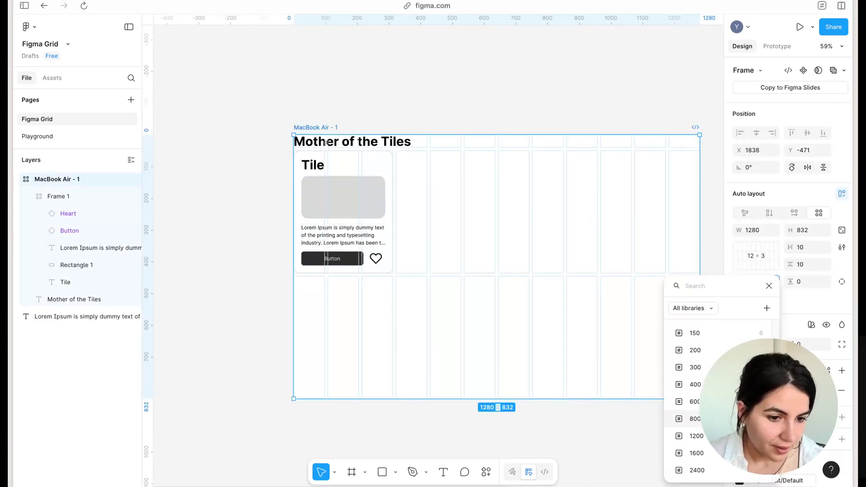
pyautogui.click(829, 283)
pyautogui.click(825, 282)
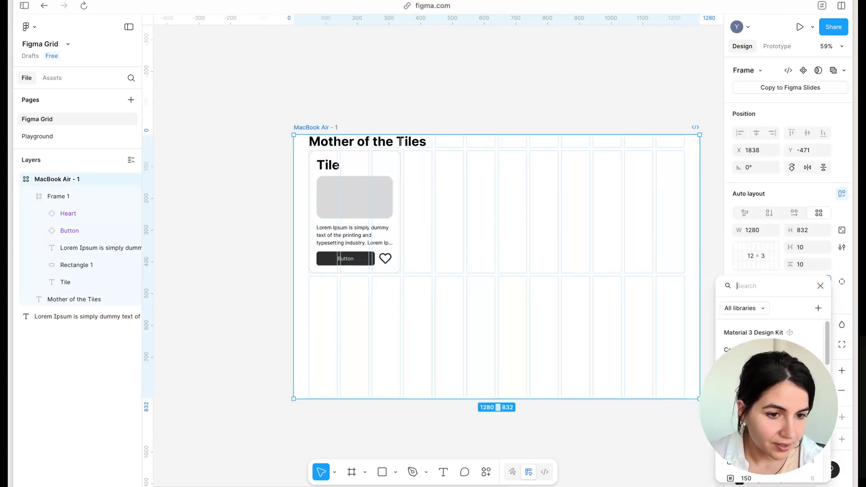
pyautogui.click(772, 476)
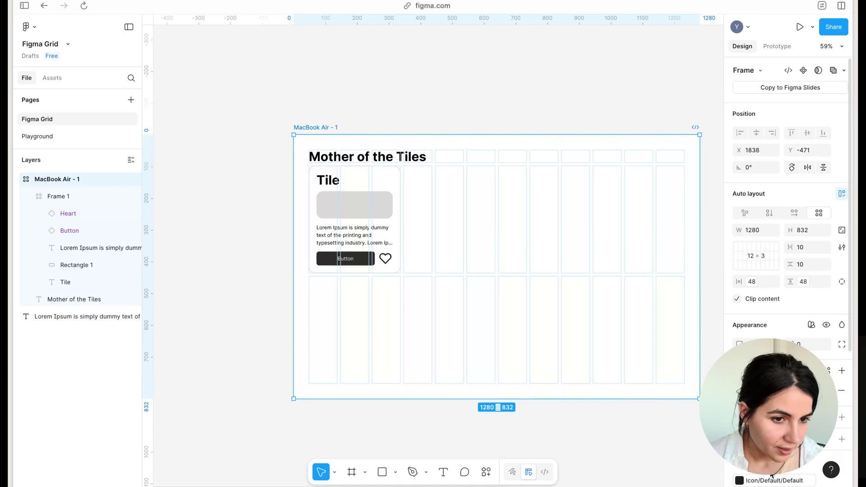
# Set the desktop frame's row and column gaps to 24.
pyautogui.click(812, 266)
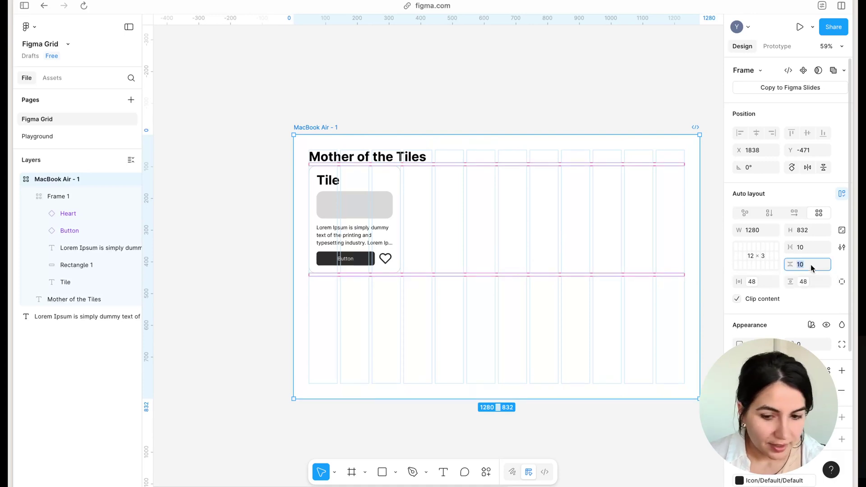
pyautogui.write('24')
pyautogui.press('Return')
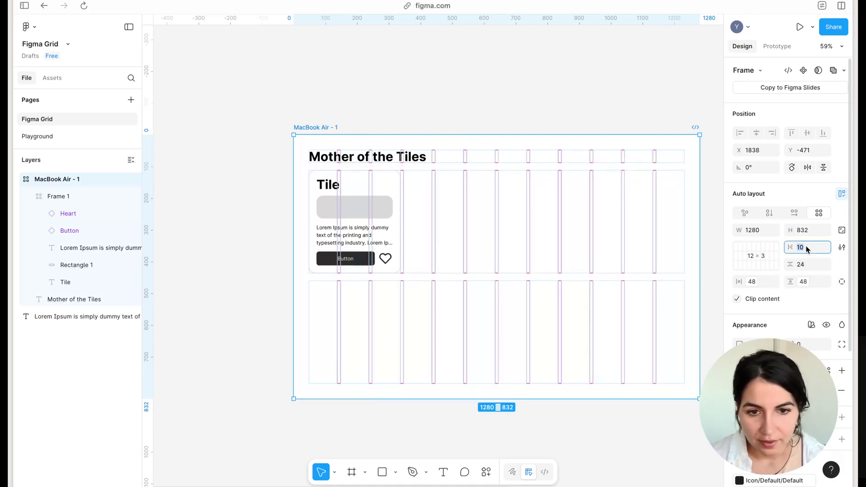
pyautogui.click(806, 248)
pyautogui.write('24')
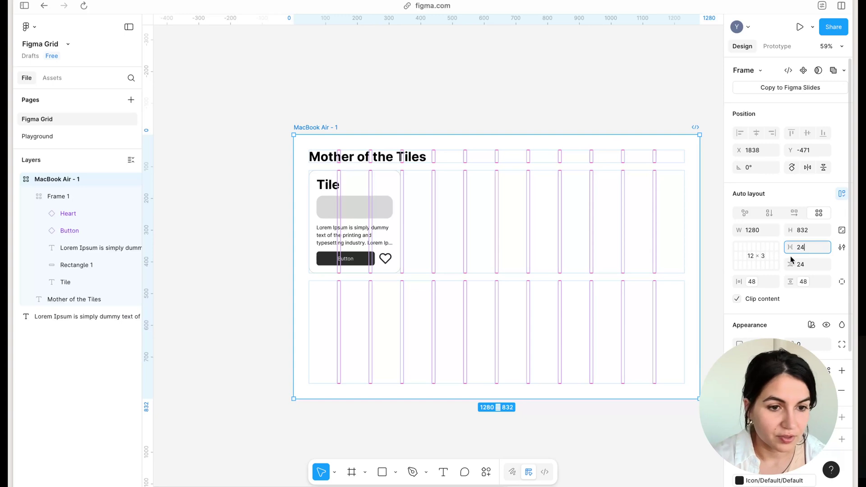
pyautogui.press('Return')
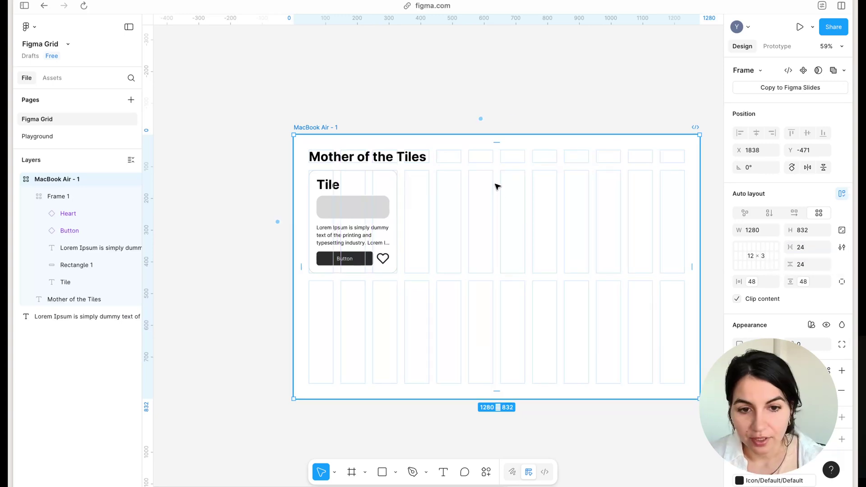
pyautogui.click(448, 147)
pyautogui.scroll(5, 439, 174)
# Stretch the MacBook Air frame to 1280×932 so the filling Tile card becomes 278×374.
pyautogui.click(279, 236)
pyautogui.scroll(-5, 270, 135)
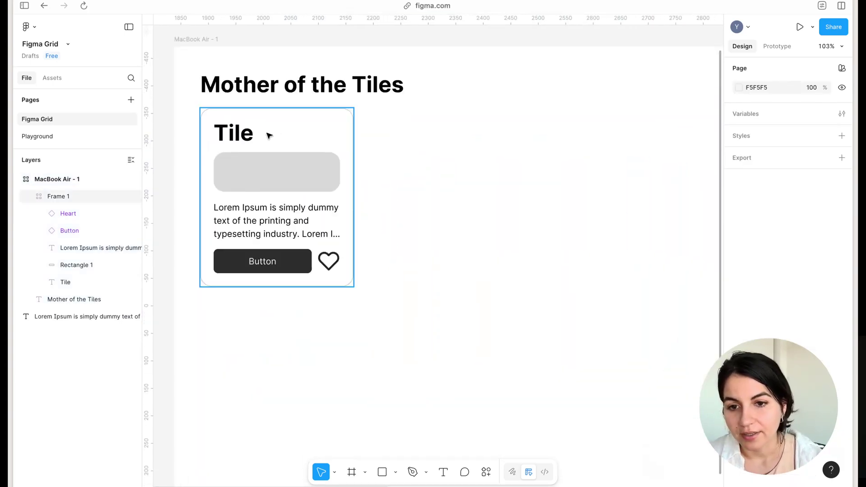
pyautogui.scroll(5, 260, 151)
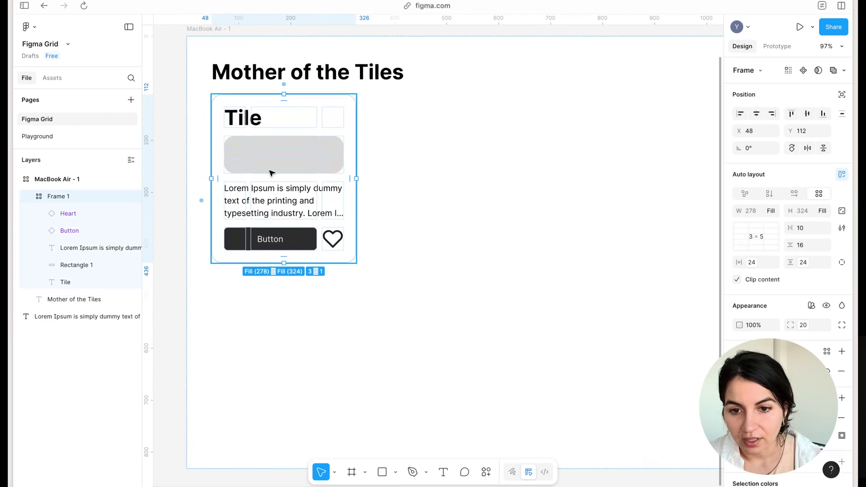
pyautogui.scroll(-3, 271, 199)
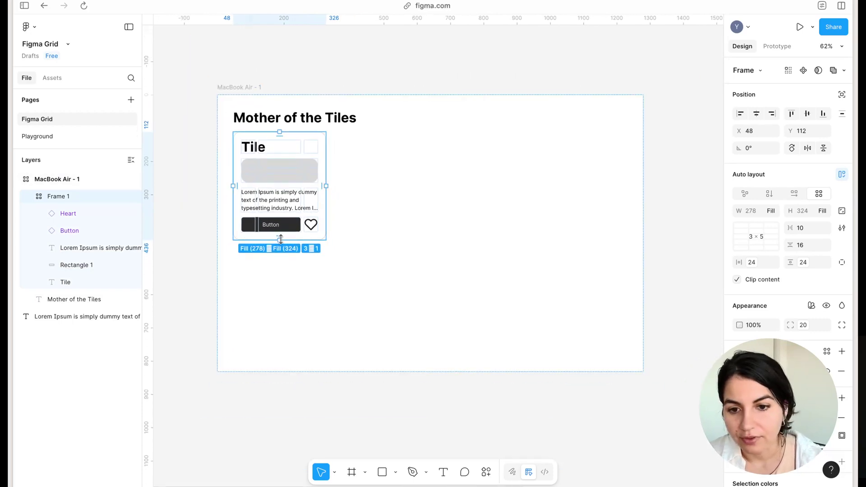
pyautogui.click(237, 87)
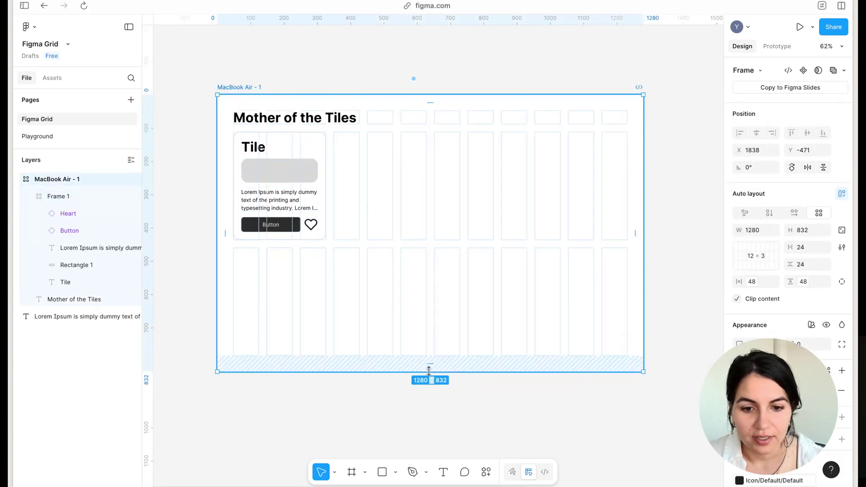
pyautogui.moveTo(429, 371); pyautogui.dragTo(433, 405)
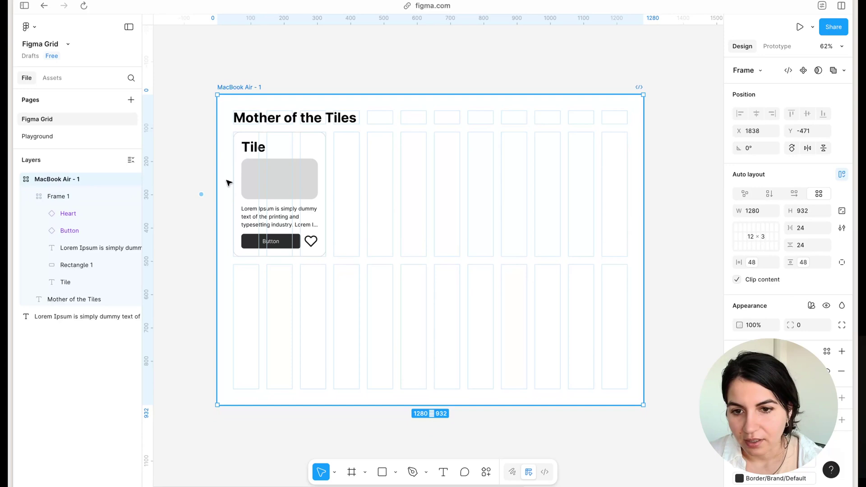
pyautogui.click(292, 133)
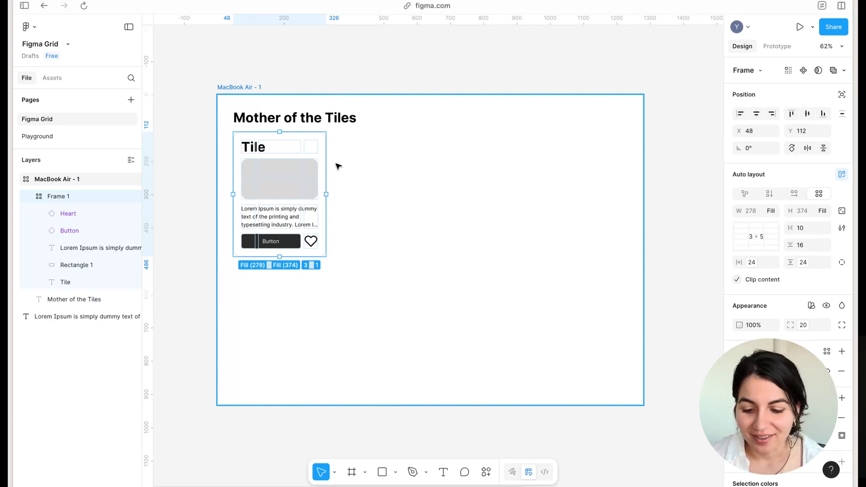
# Duplicate the Tile card to fill both rows of the grid, Frame 1 through Frame 8.
pyautogui.hotkey('ctrl', 'd')
pyautogui.hotkey('ctrl', 'd')
pyautogui.hotkey('ctrl', 'd')
pyautogui.hotkey('ctrl', 'd')
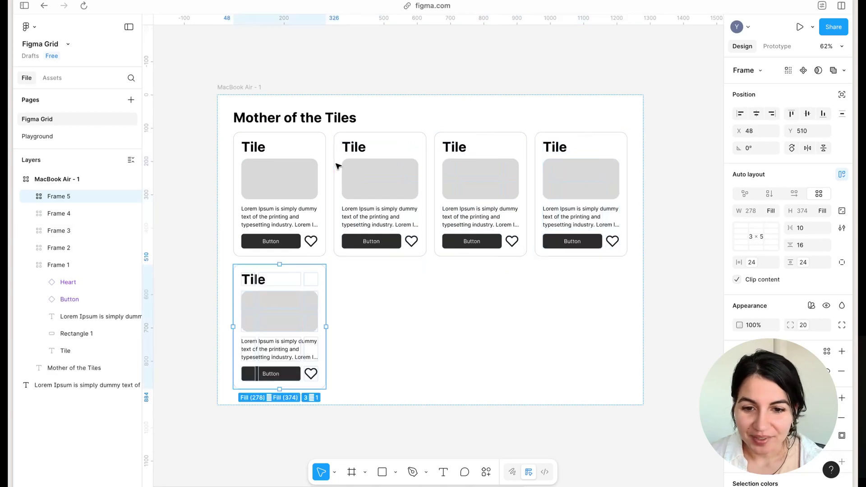
pyautogui.hotkey('ctrl', 'd')
pyautogui.hotkey('ctrl', 'd')
pyautogui.hotkey('ctrl', 'd')
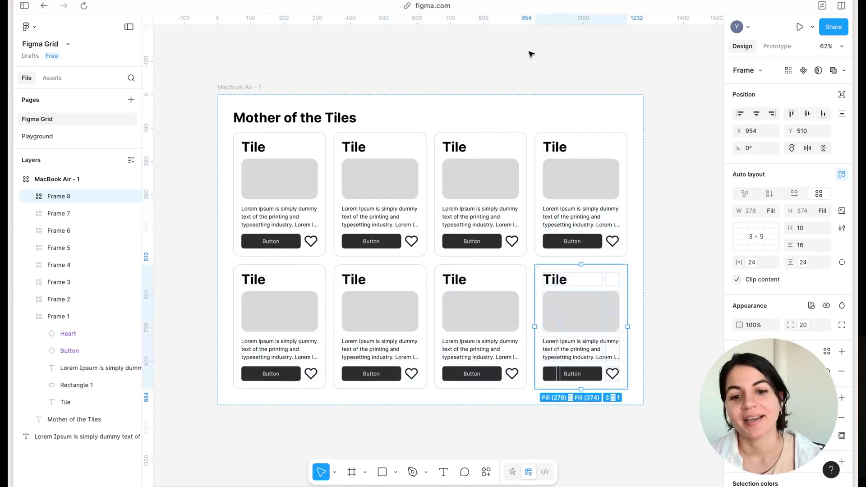
pyautogui.click(531, 54)
# Drag the desktop frame's corner inward to tighten it around the eight cards, then check the tiles.
pyautogui.click(637, 399)
pyautogui.moveTo(644, 405); pyautogui.dragTo(630, 389)
pyautogui.click(663, 267)
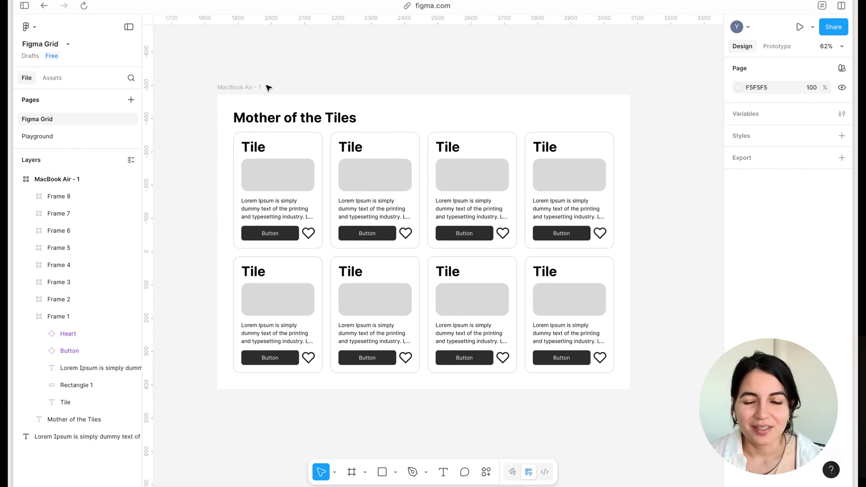
pyautogui.click(258, 174)
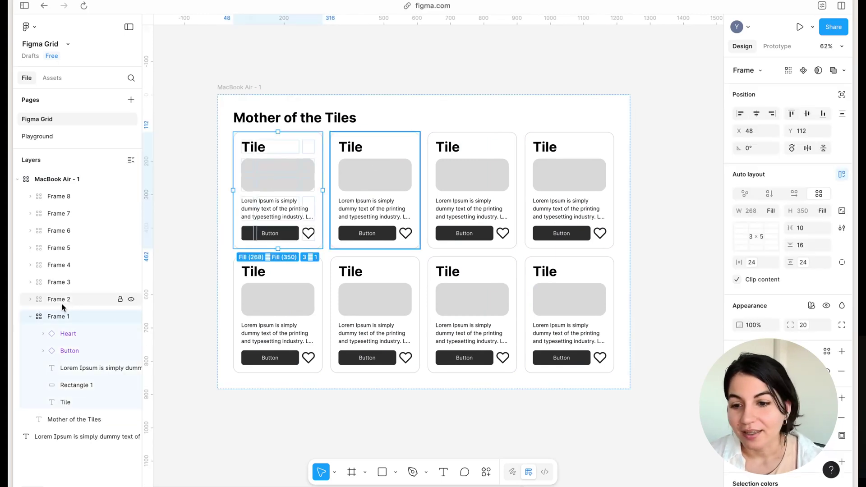
pyautogui.click(30, 316)
pyautogui.click(373, 174)
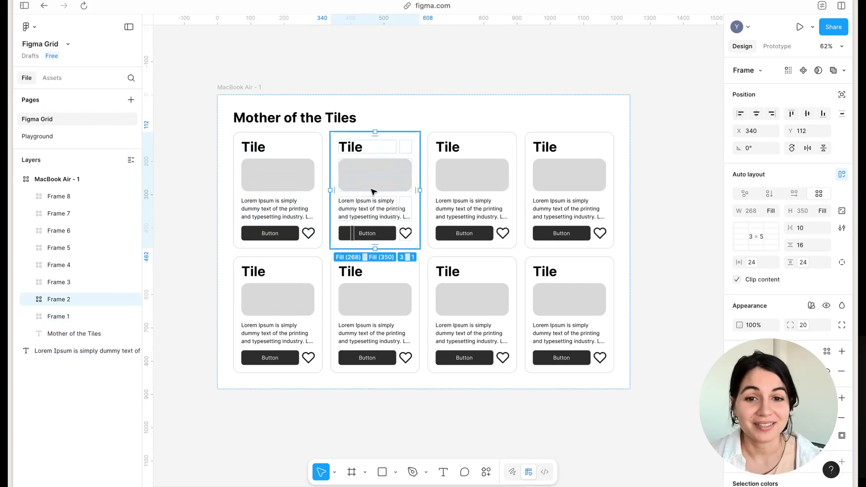
pyautogui.click(631, 67)
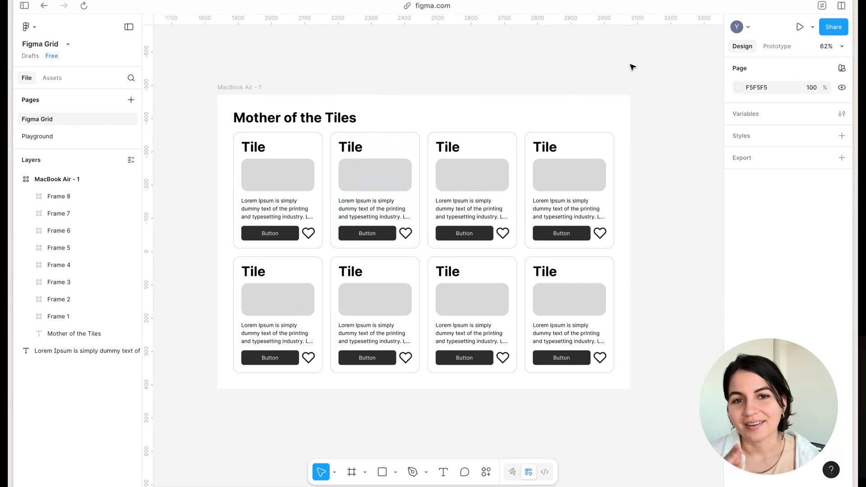